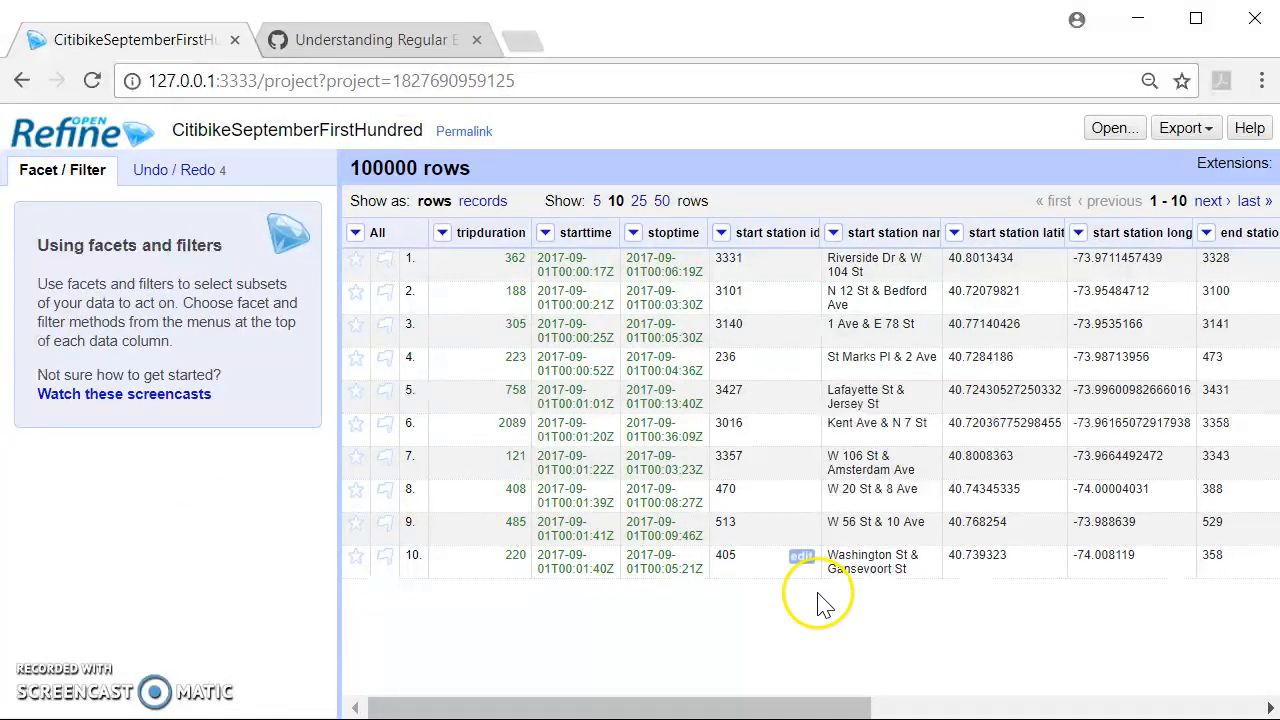
# - Create a text facet on the start station name column
pyautogui.click(832, 234)
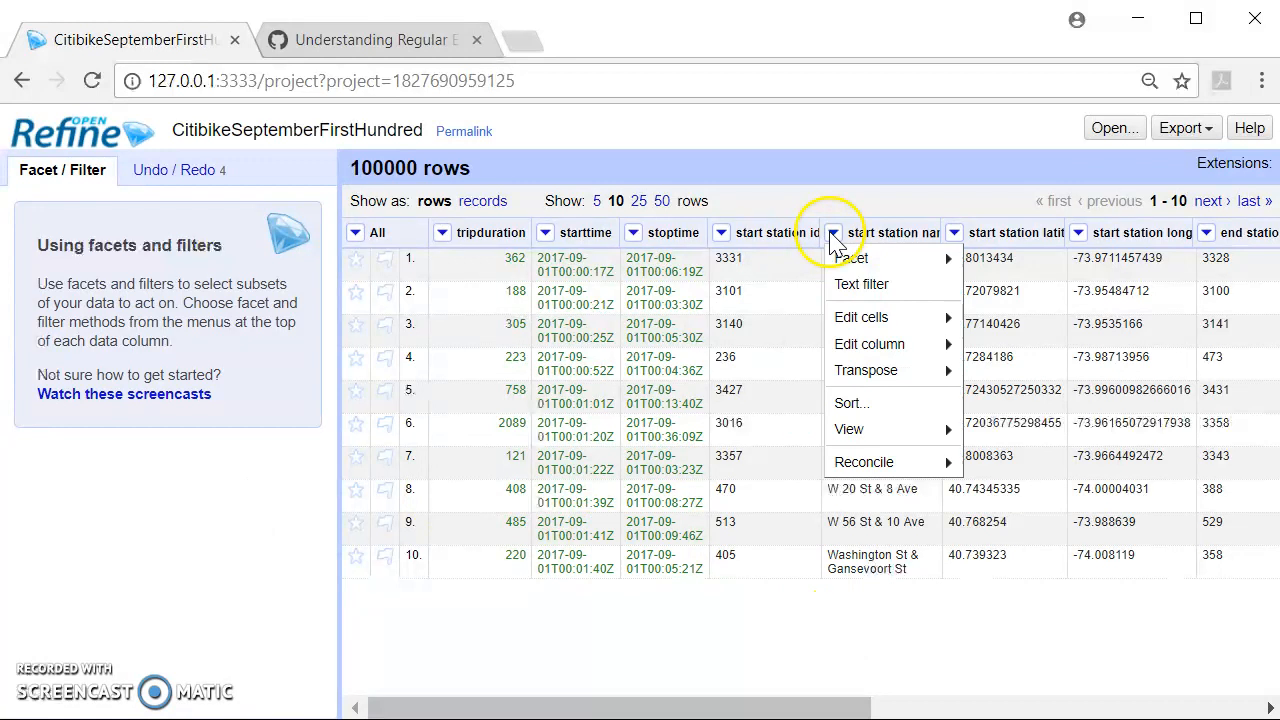
pyautogui.moveTo(872, 260)
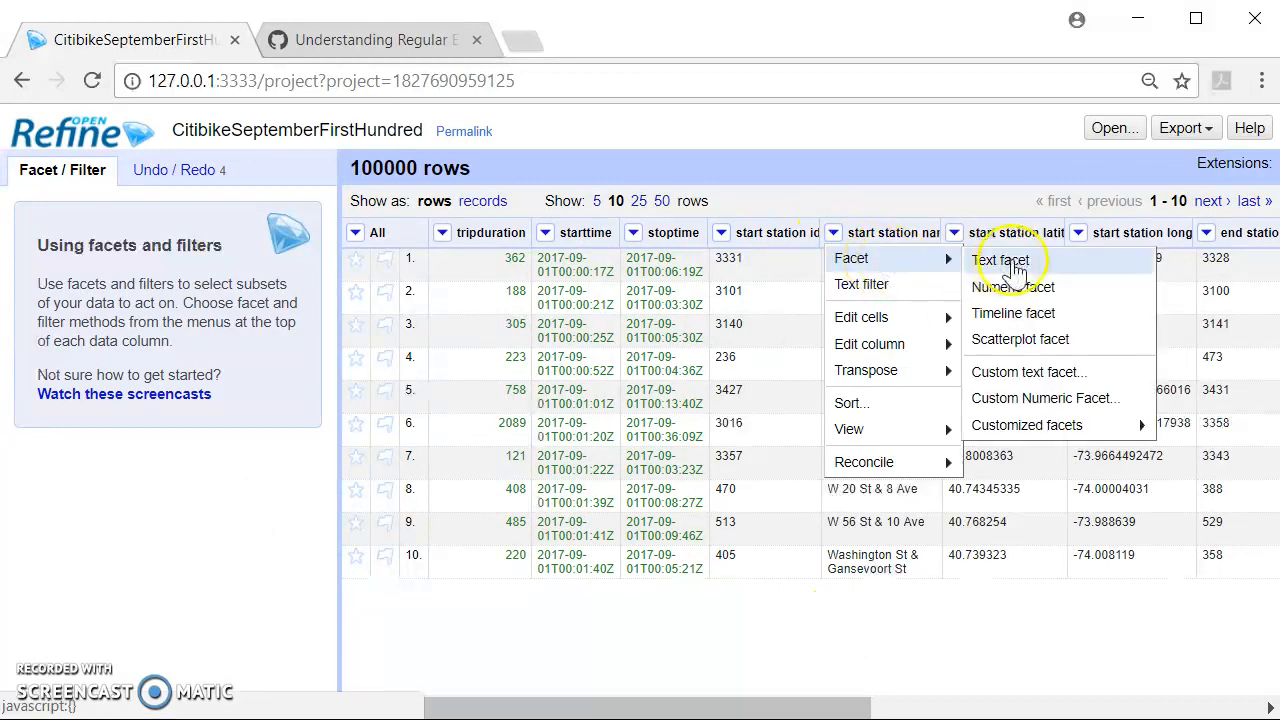
pyautogui.click(1015, 262)
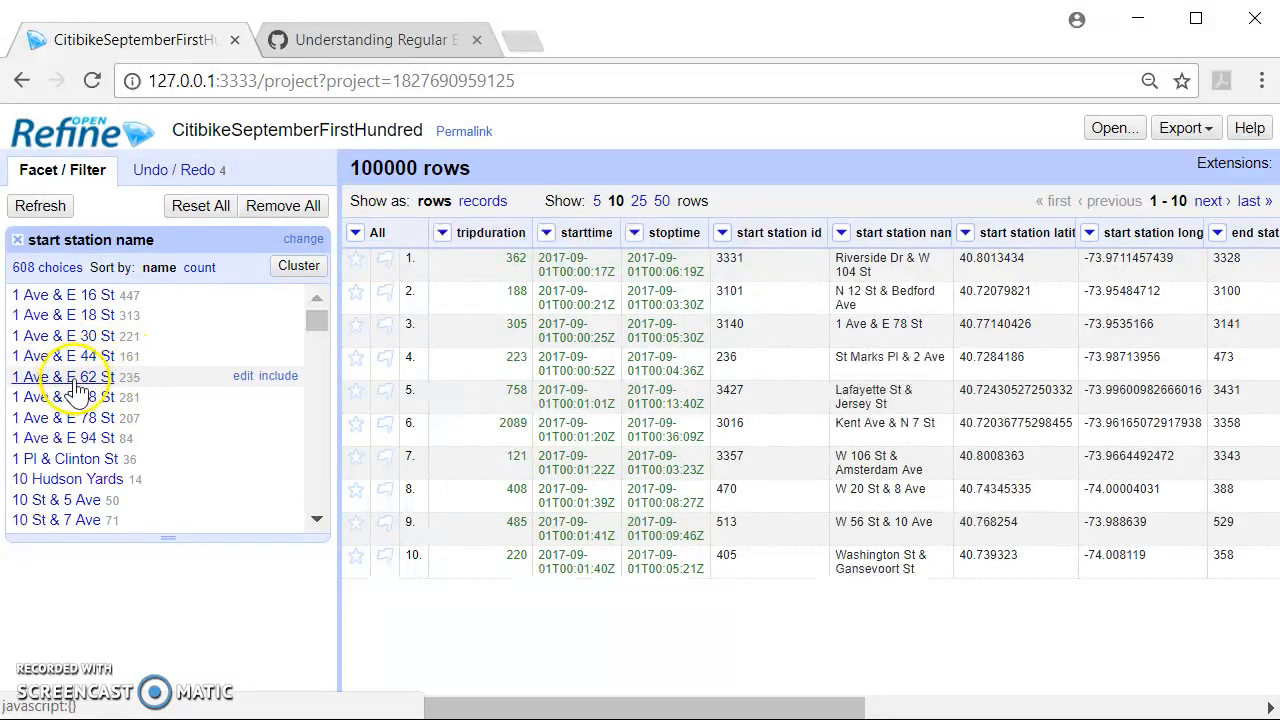
# - Rename the start station value "Central Park W & W 96 St" to "Central Park West & W 96 St" through the facet
pyautogui.scroll(-2, 165, 355)
pyautogui.scroll(-4, 170, 352)
pyautogui.scroll(-10, 170, 355)
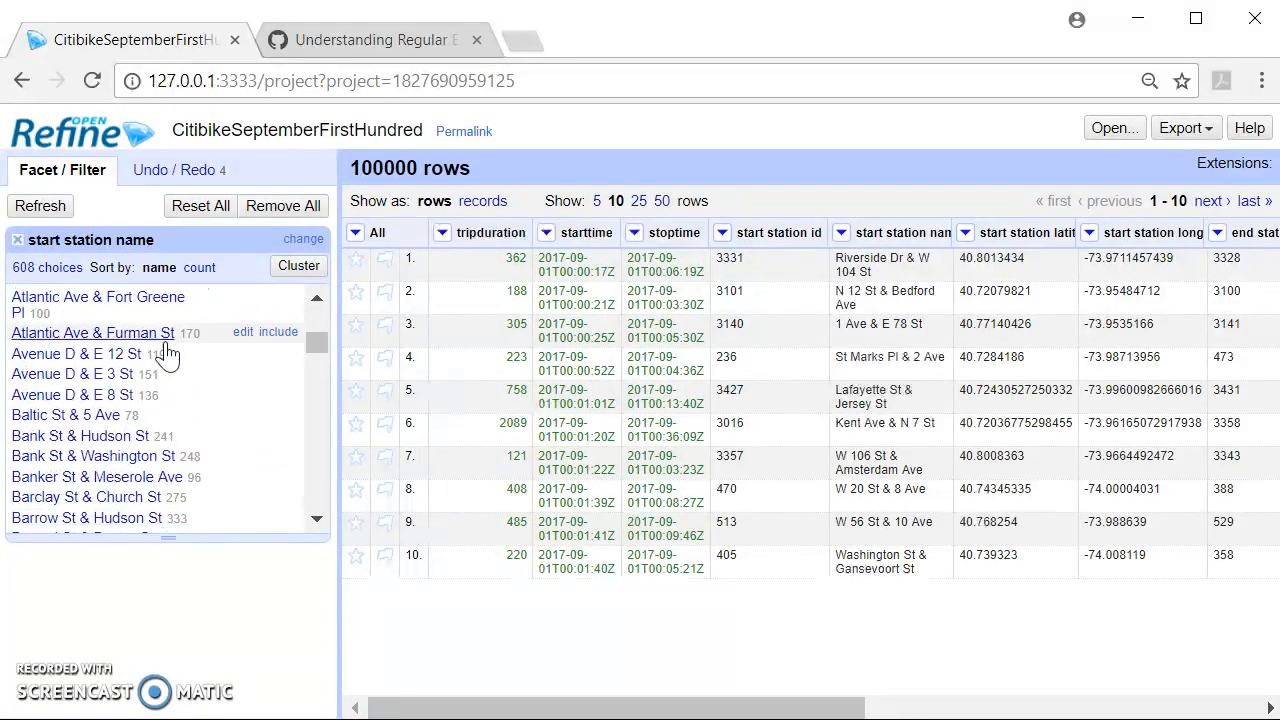
pyautogui.scroll(-12, 170, 355)
pyautogui.scroll(-5, 170, 348)
pyautogui.scroll(-3, 168, 345)
pyautogui.scroll(3, 171, 368)
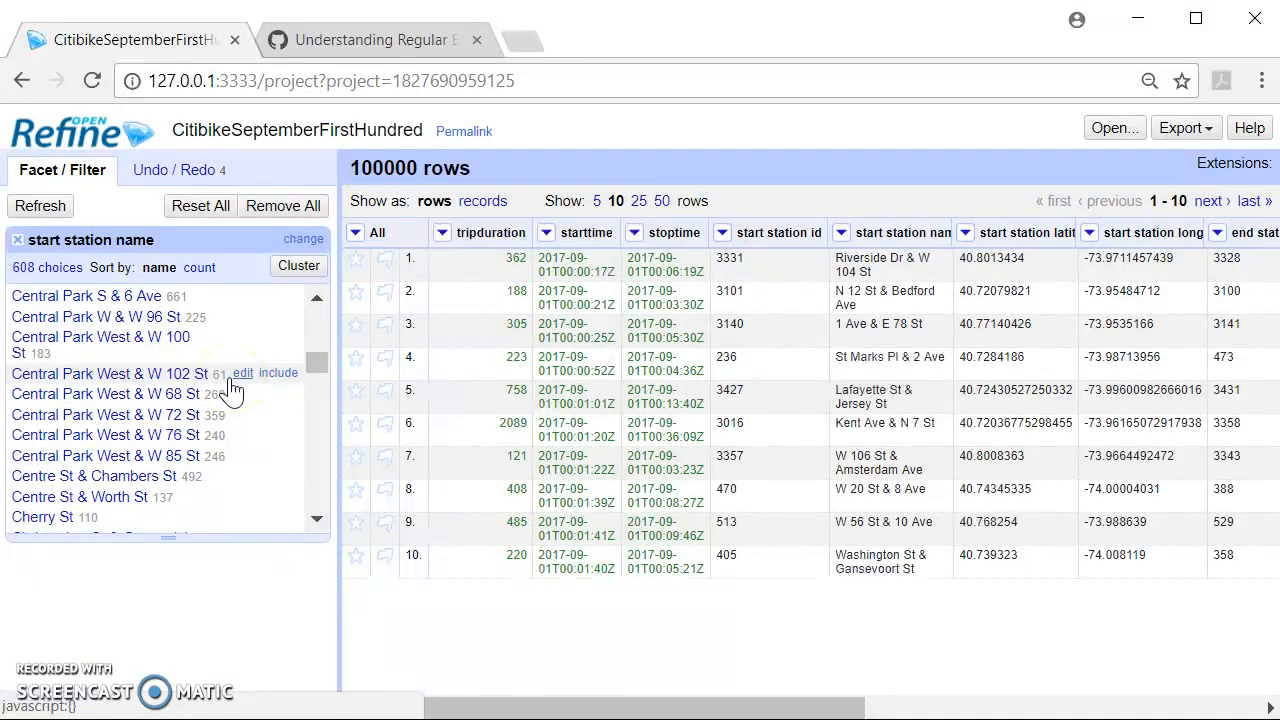
pyautogui.scroll(1, 270, 370)
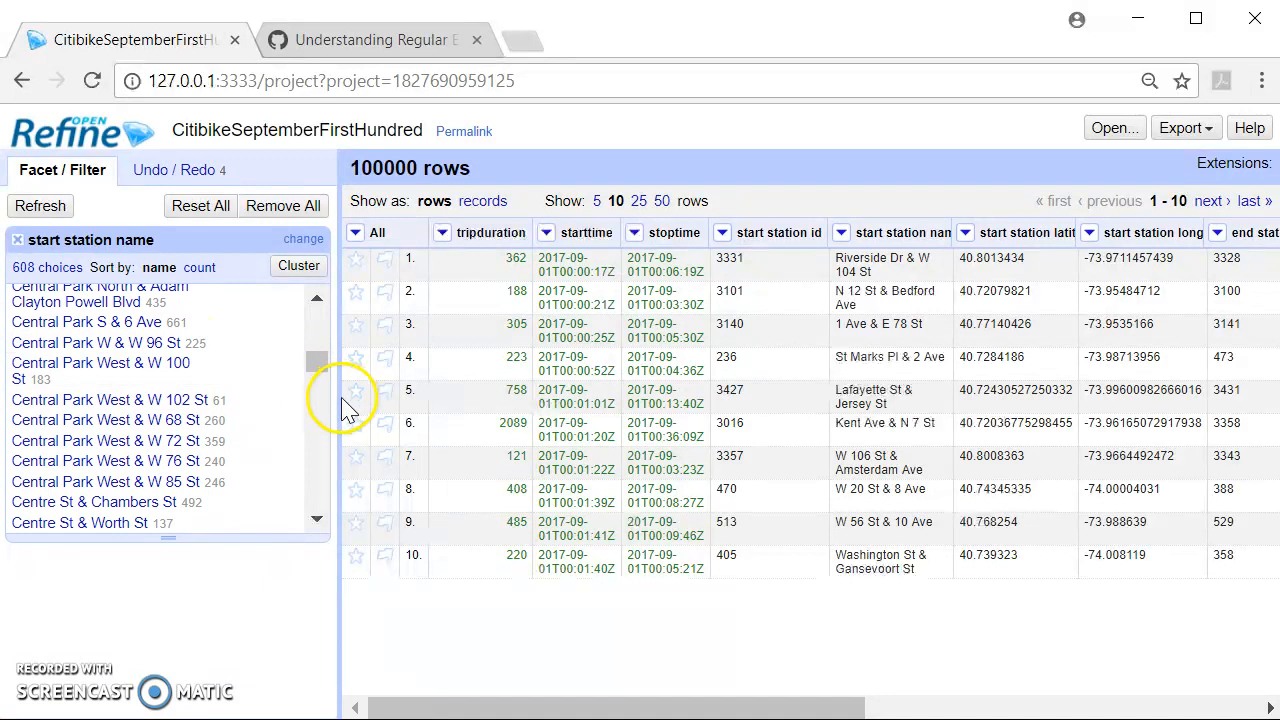
pyautogui.scroll(1, 160, 420)
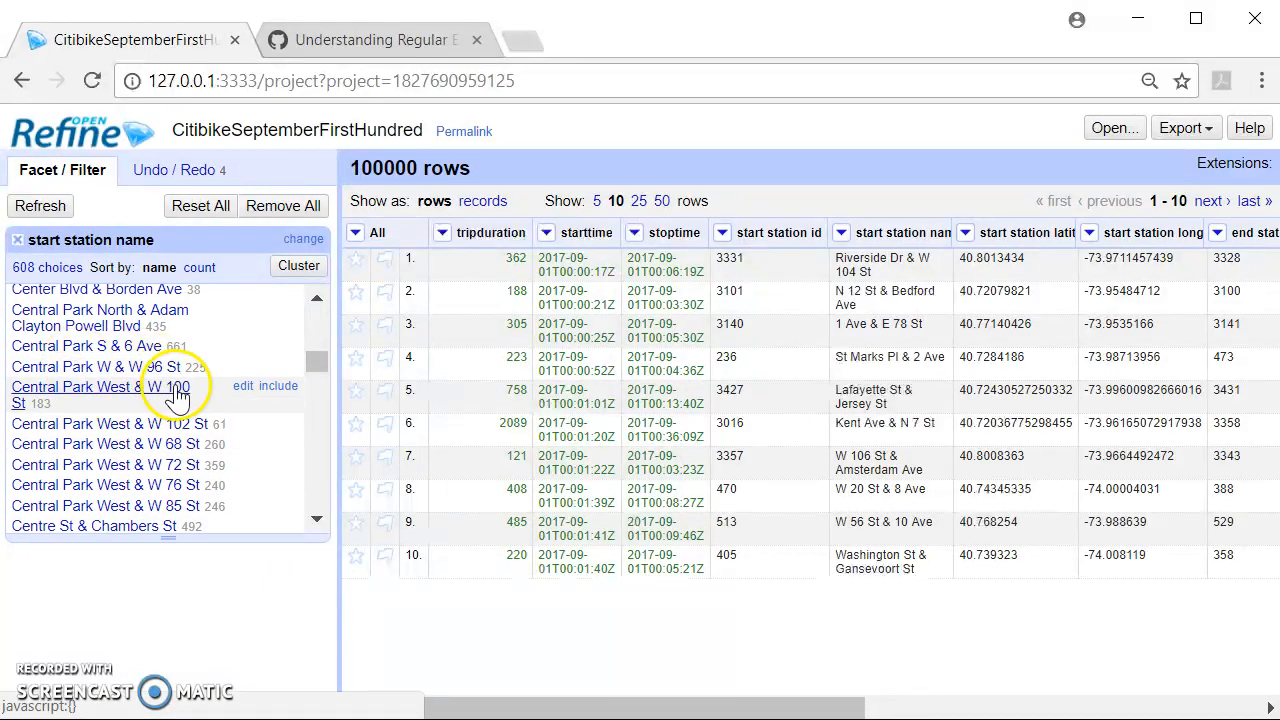
pyautogui.scroll(-2, 140, 390)
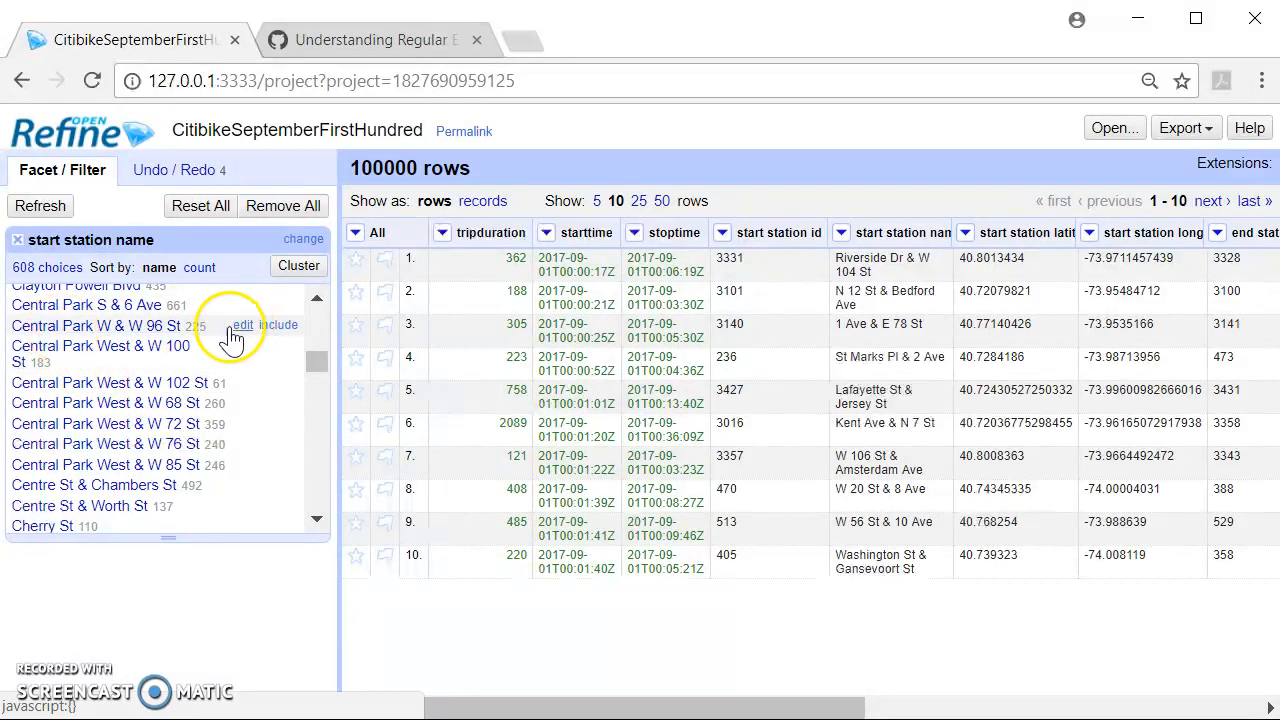
pyautogui.click(242, 325)
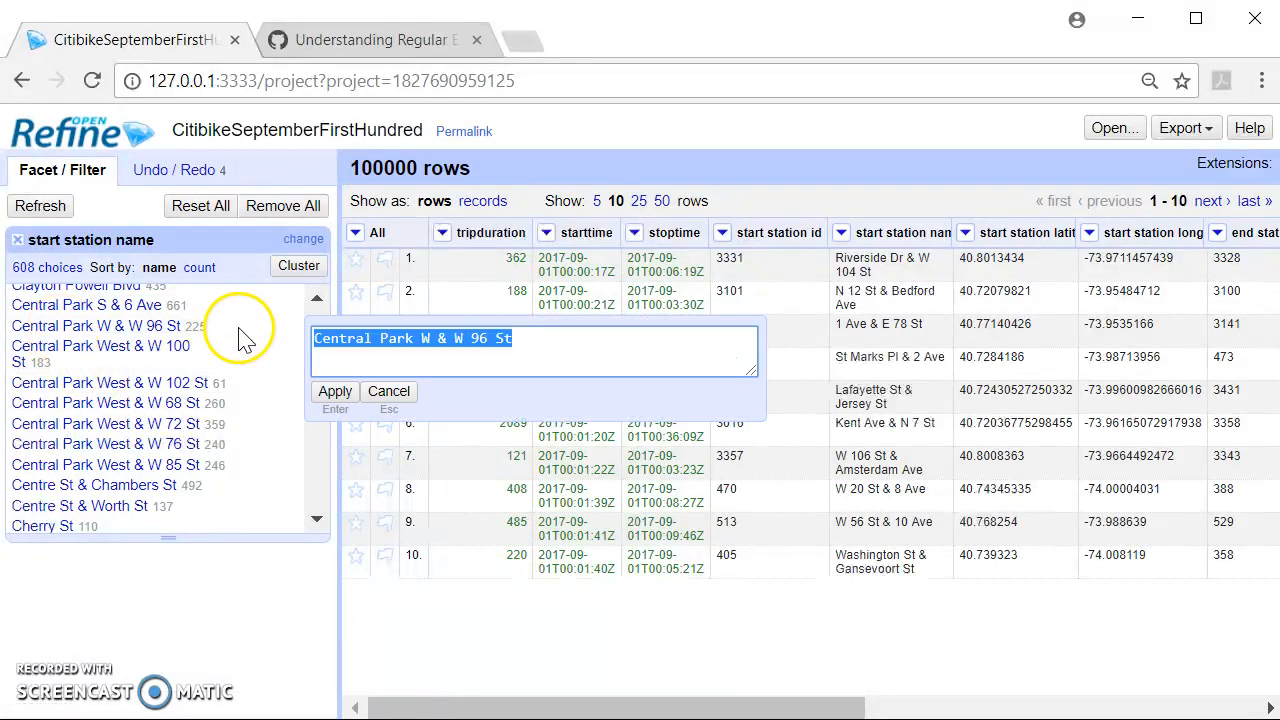
pyautogui.click(436, 350)
pyautogui.write('est')
pyautogui.click(337, 396)
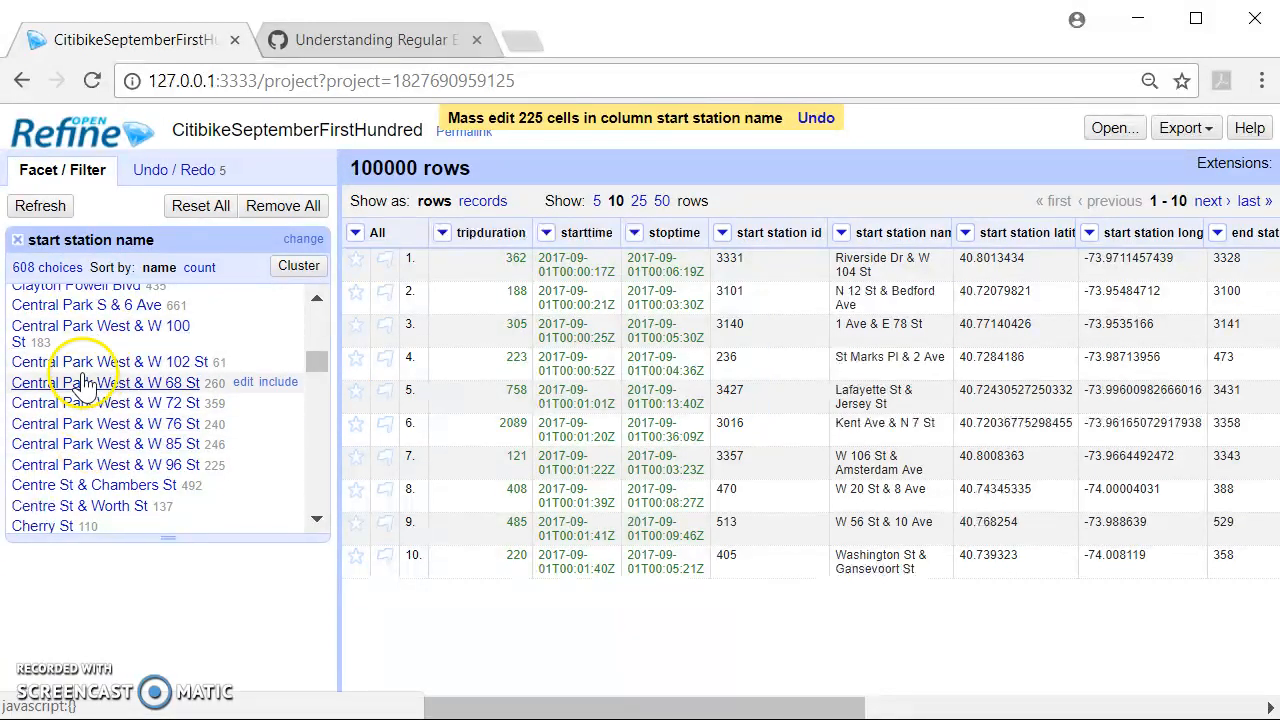
# - Examine how the remaining start station names in the facet are written, down to the W 106 St entries
pyautogui.scroll(1, 100, 413)
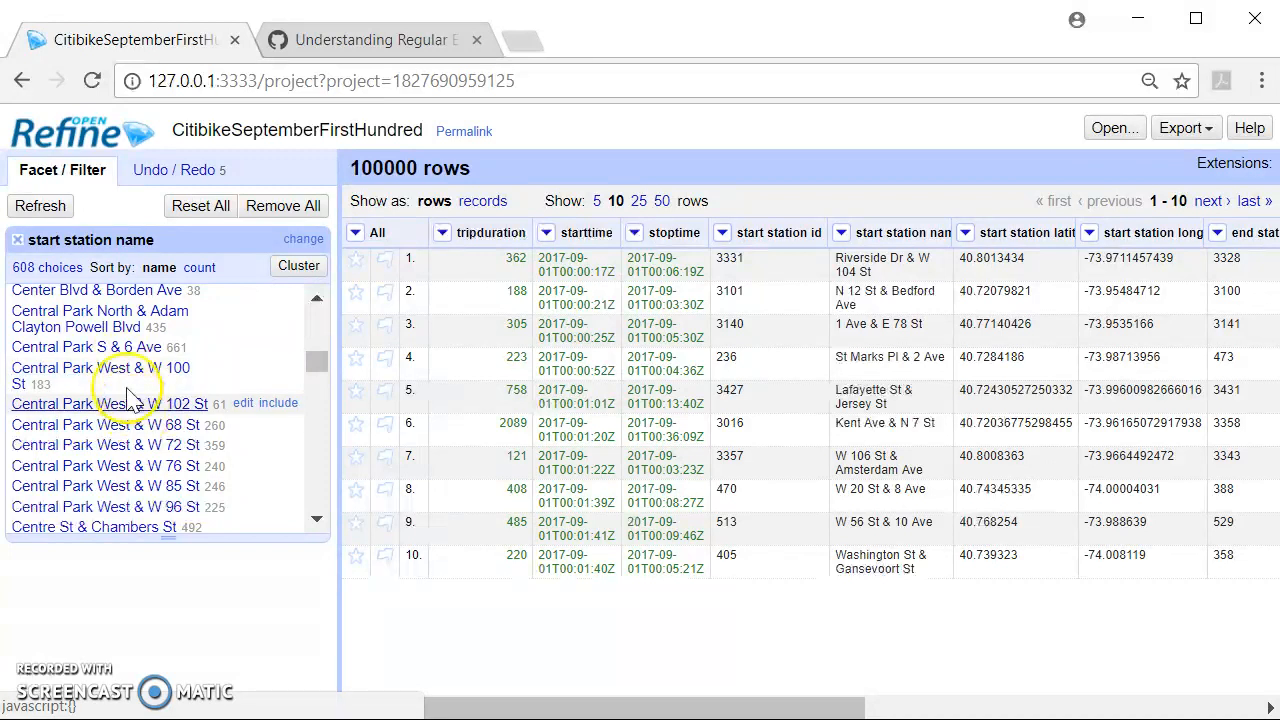
pyautogui.scroll(-1, 120, 378)
pyautogui.scroll(-10, 120, 378)
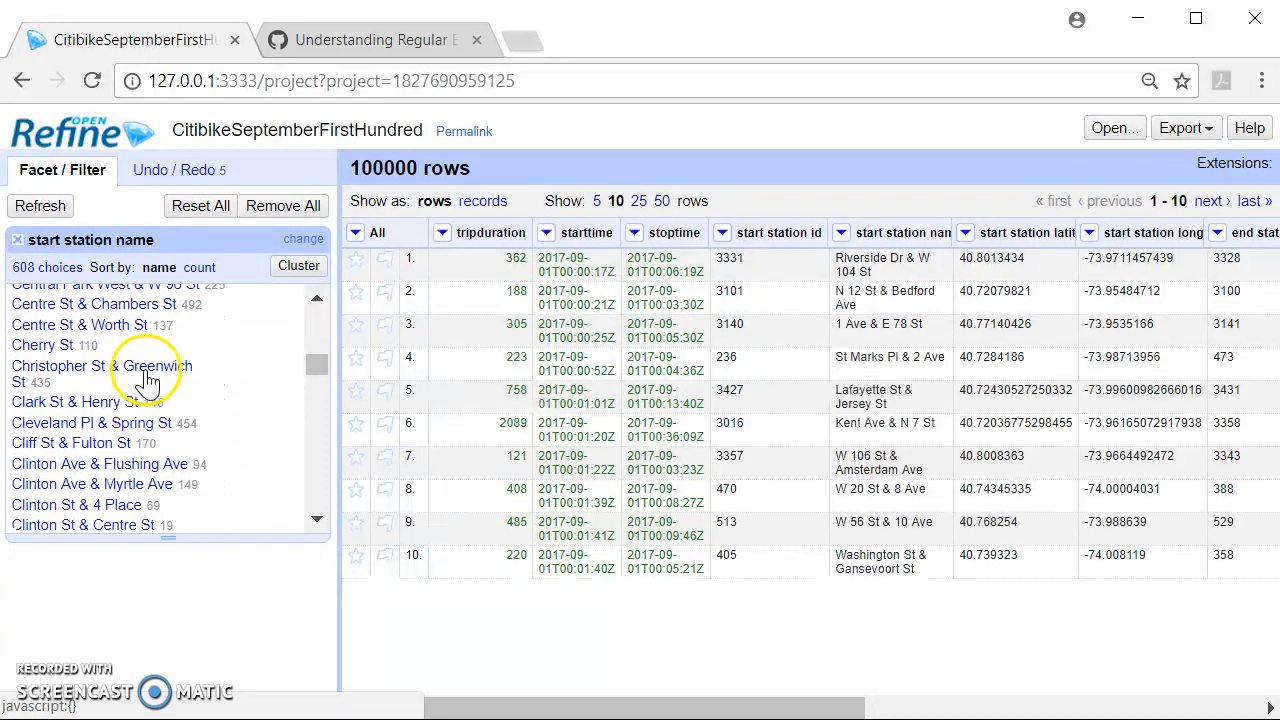
pyautogui.scroll(-15, 148, 378)
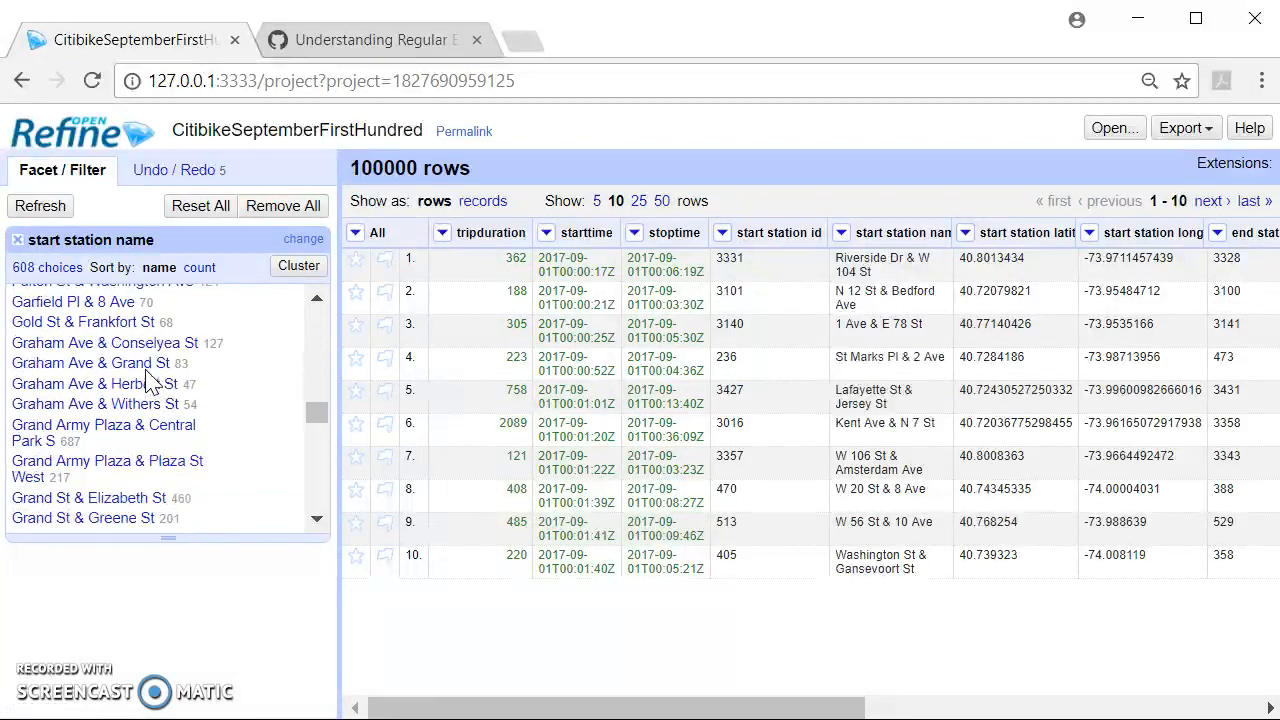
pyautogui.scroll(20, 148, 380)
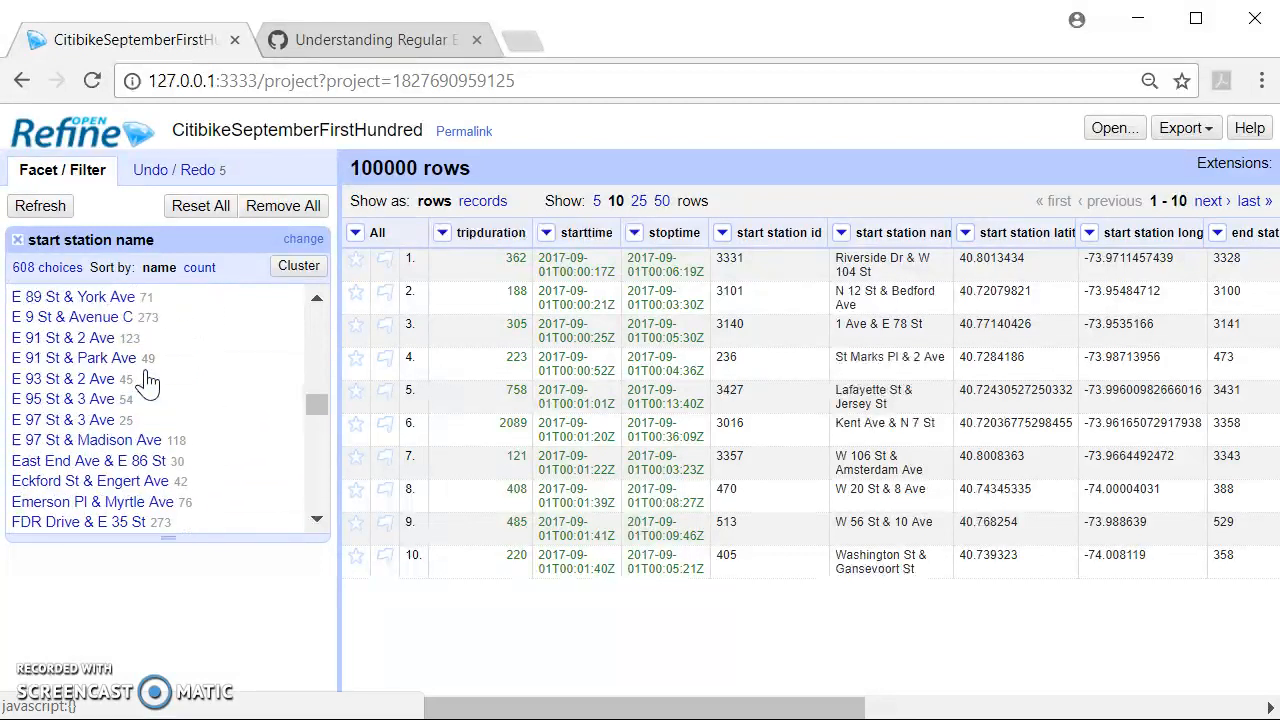
pyautogui.scroll(-10, 148, 380)
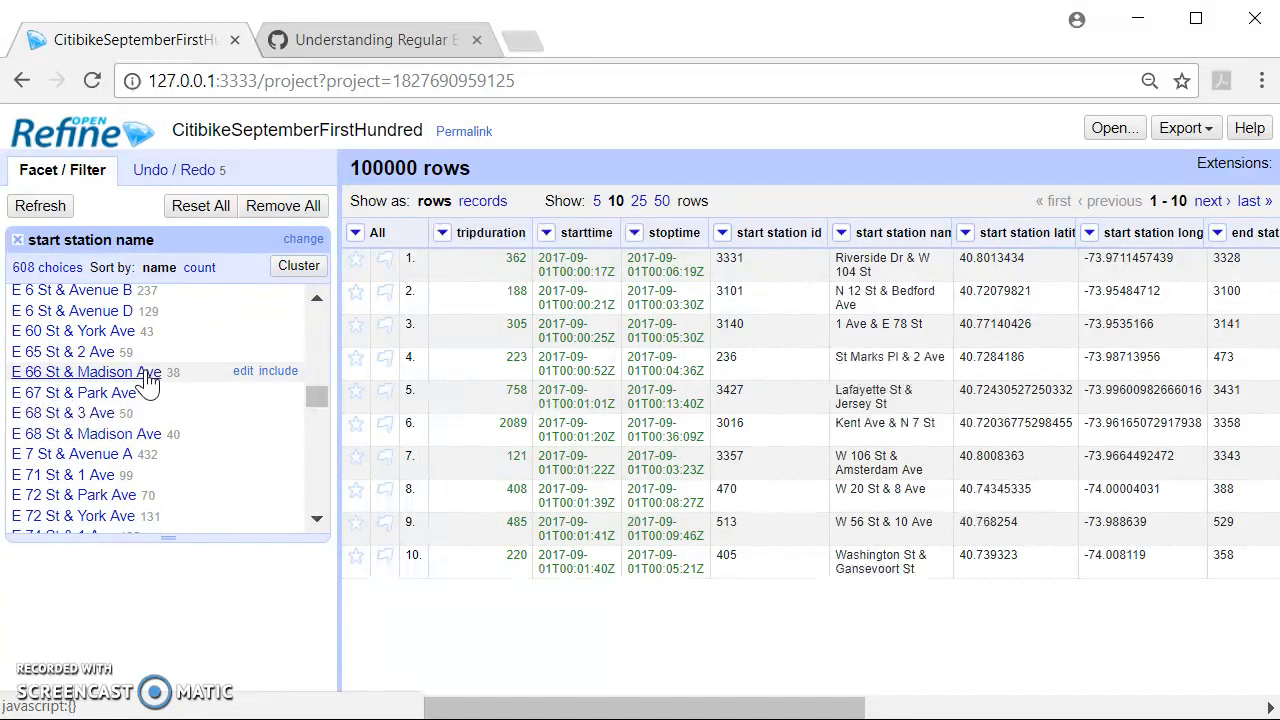
pyautogui.scroll(-20, 148, 380)
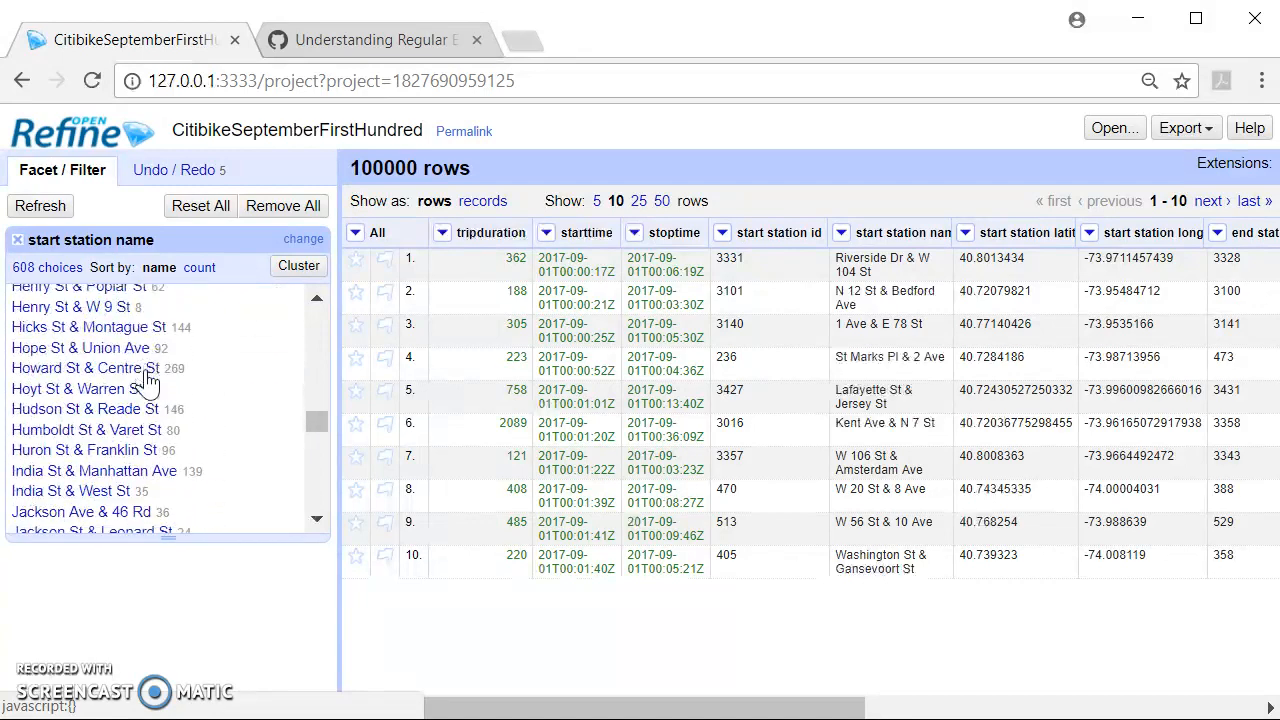
pyautogui.scroll(-20, 148, 380)
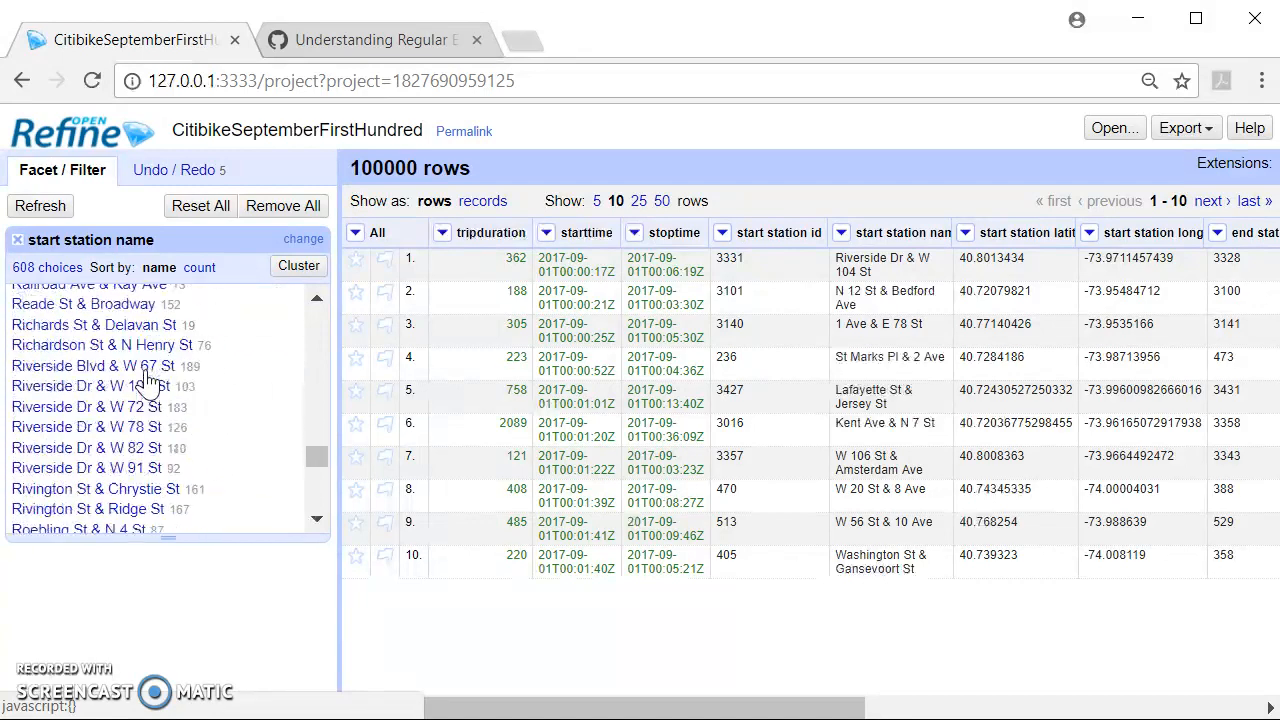
pyautogui.scroll(3, 148, 372)
pyautogui.scroll(-5, 148, 378)
pyautogui.scroll(-10, 148, 380)
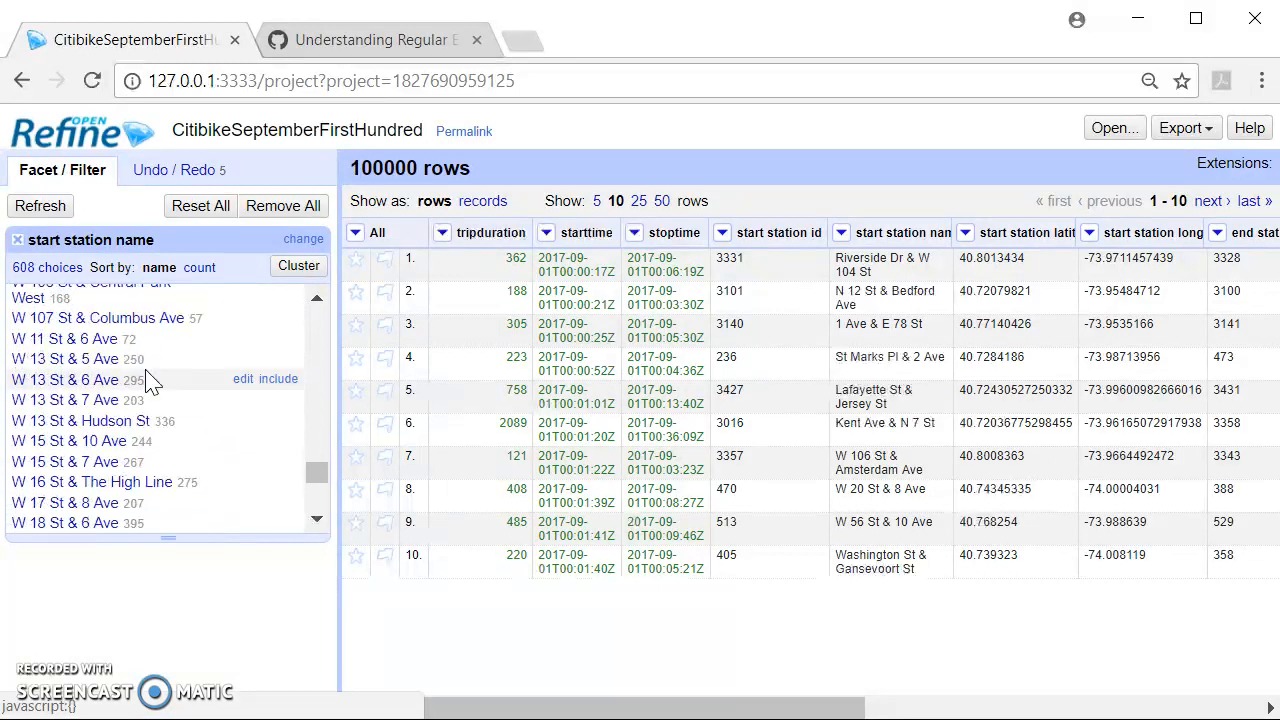
pyautogui.scroll(2, 148, 380)
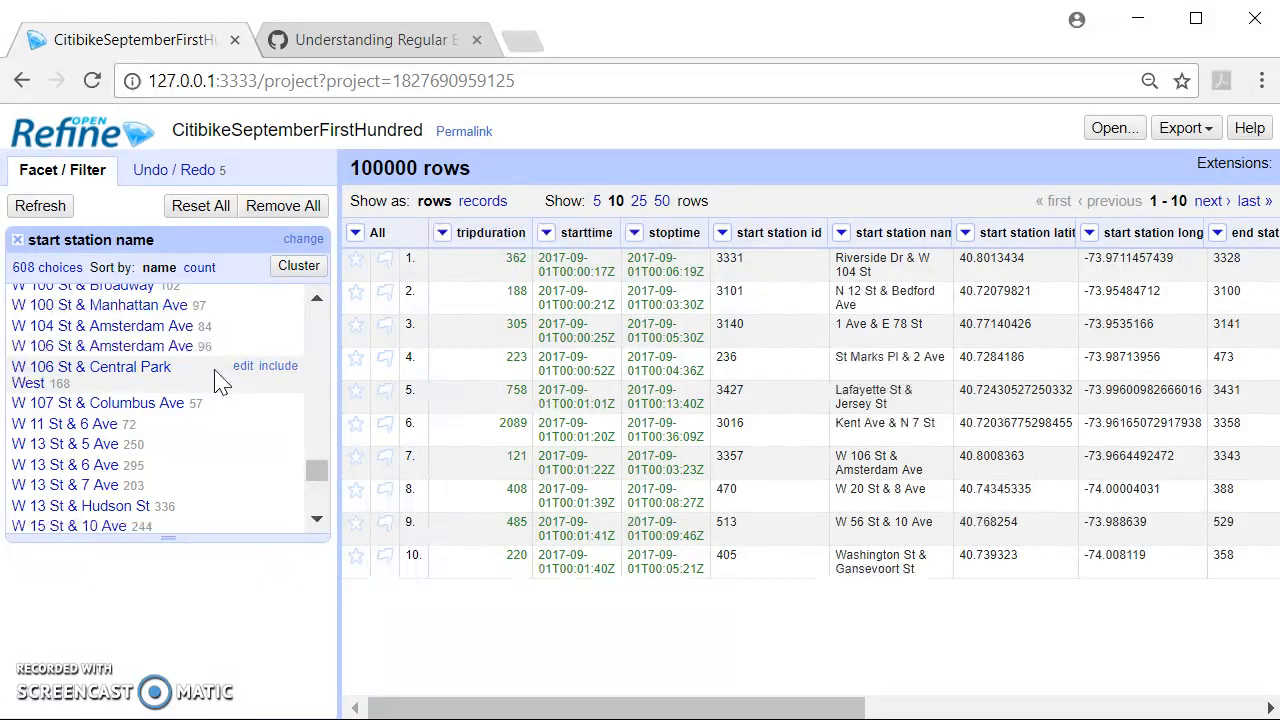
pyautogui.click(841, 233)
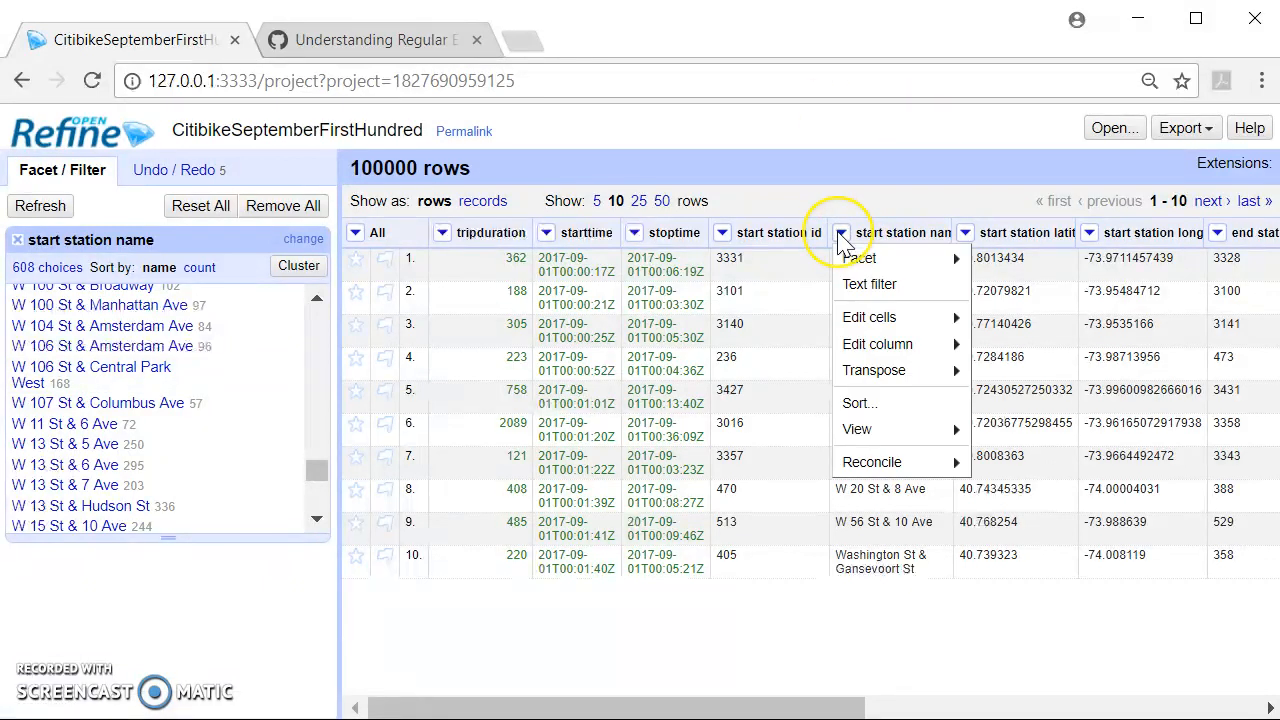
pyautogui.moveTo(897, 345)
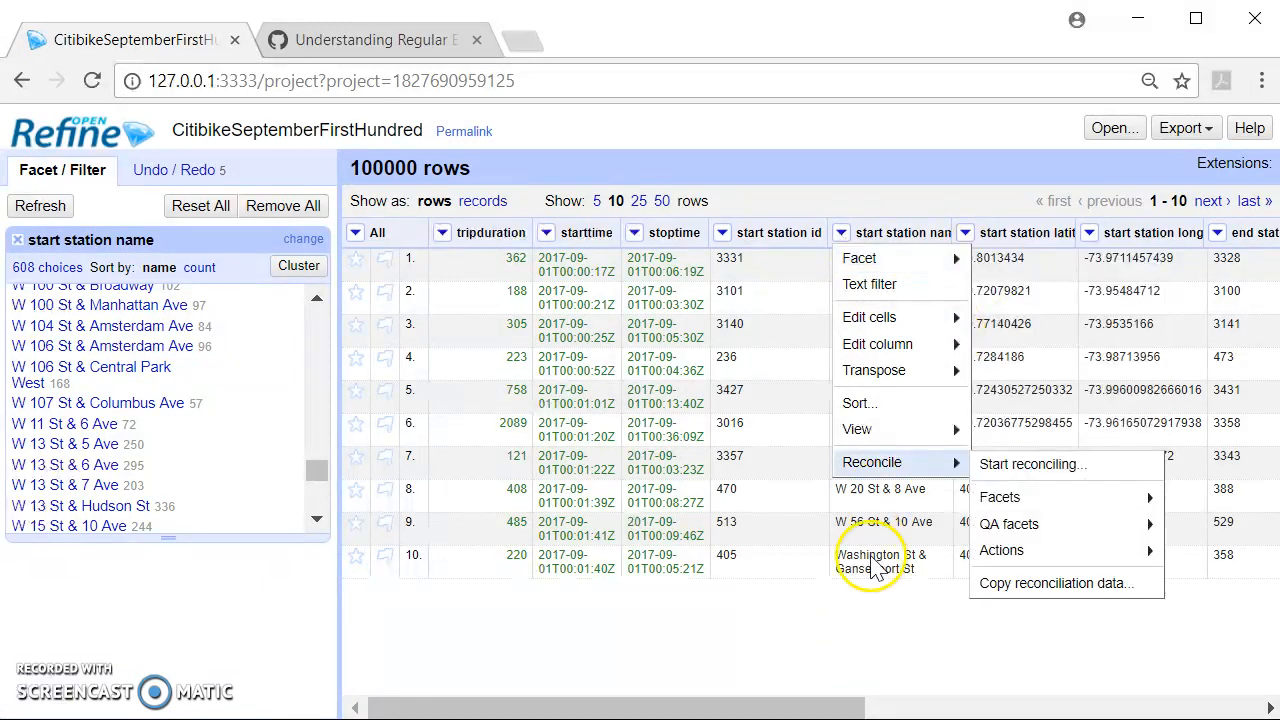
pyautogui.click(905, 218)
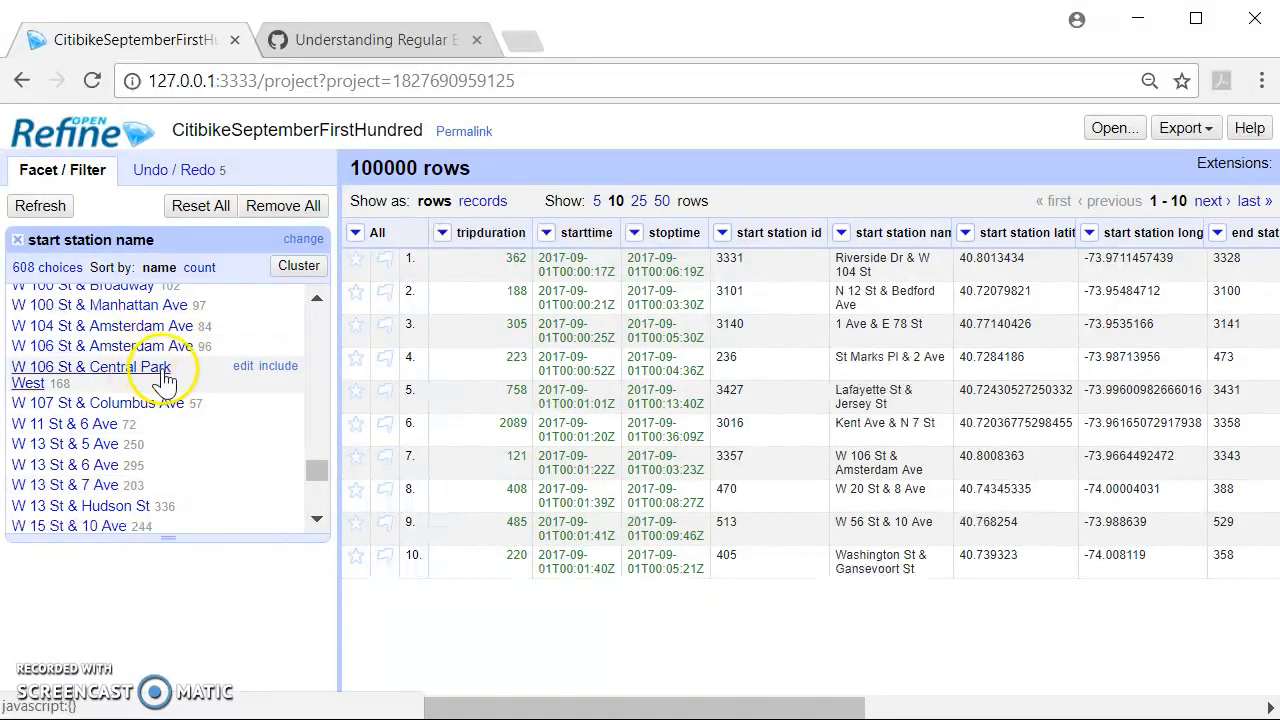
# - Include the Central Park West stations at W 68, W 102, W 72 and W 76 St in the start station name facet
pyautogui.scroll(20, 170, 378)
pyautogui.scroll(15, 175, 380)
pyautogui.scroll(-2, 175, 380)
pyautogui.scroll(-10, 177, 376)
pyautogui.scroll(-8, 176, 370)
pyautogui.scroll(-5, 174, 372)
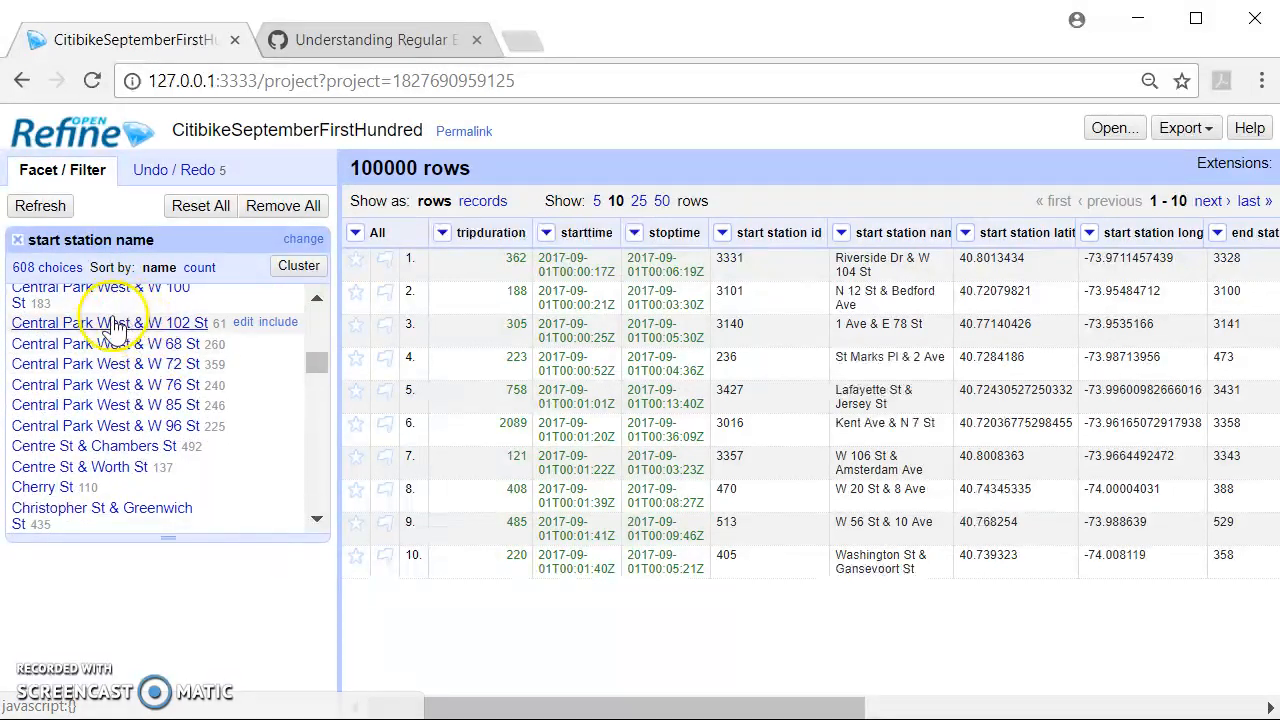
pyautogui.doubleClick(183, 323)
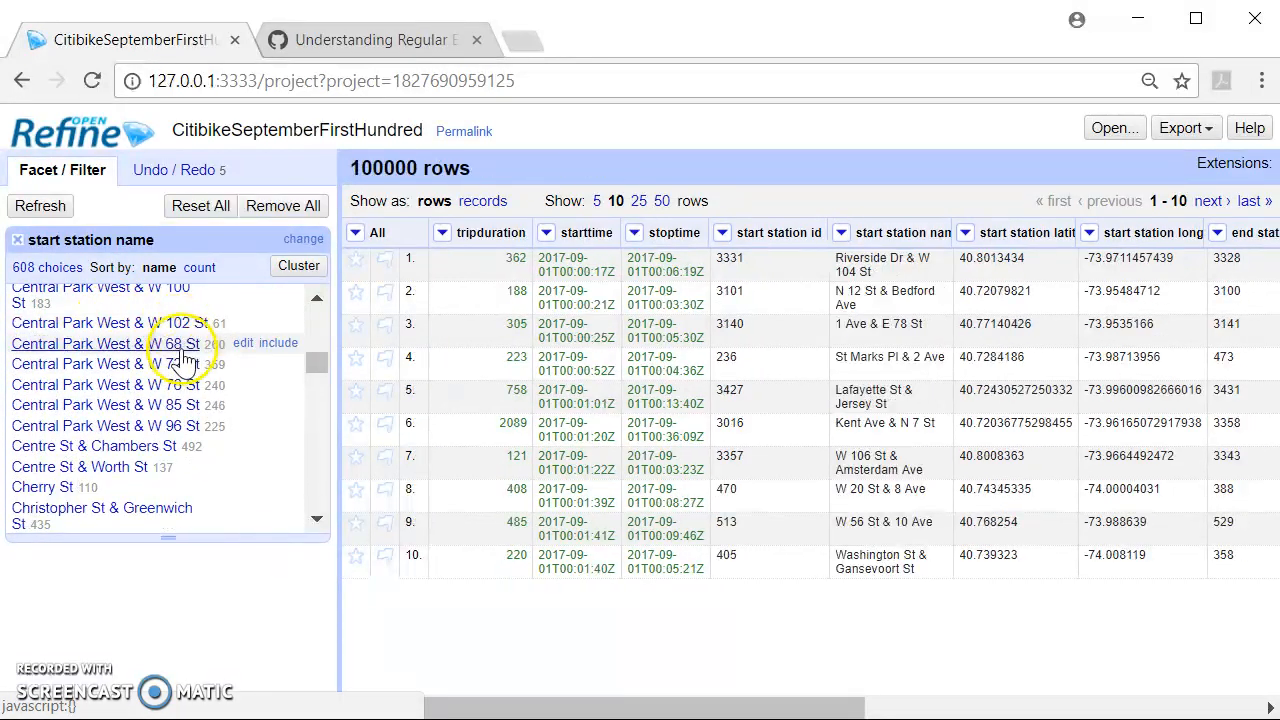
pyautogui.click(279, 344)
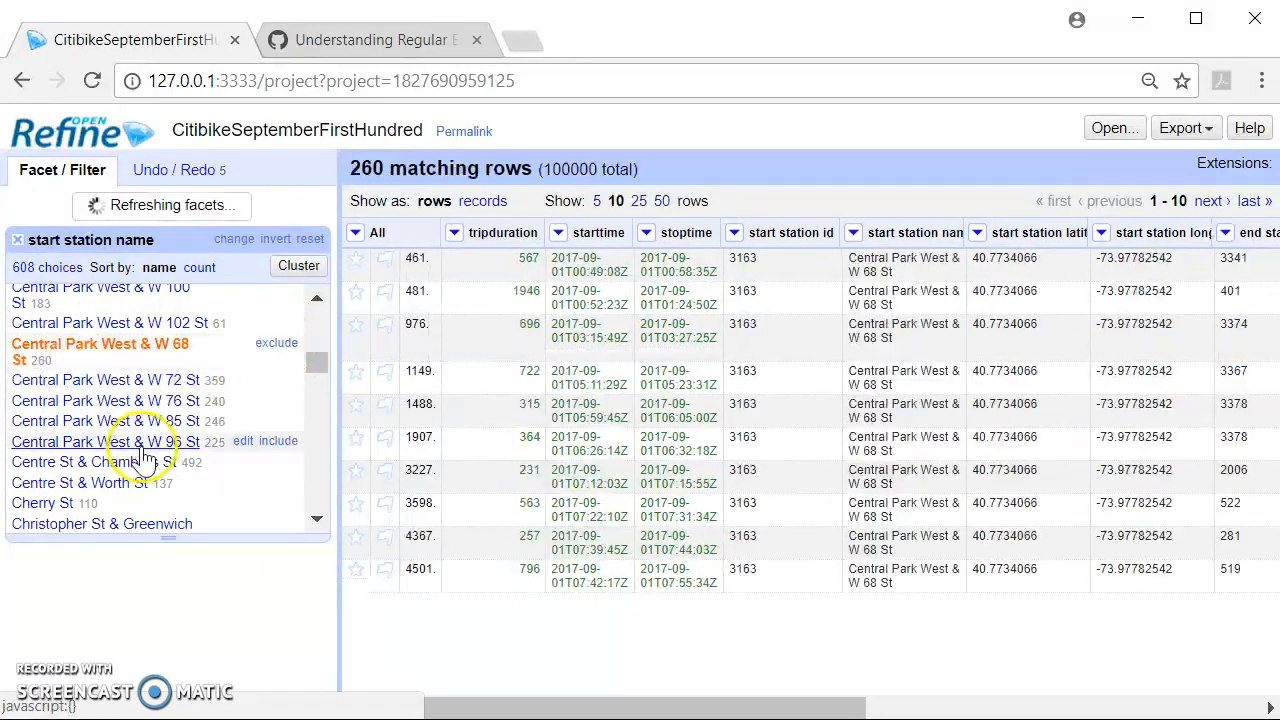
pyautogui.click(280, 325)
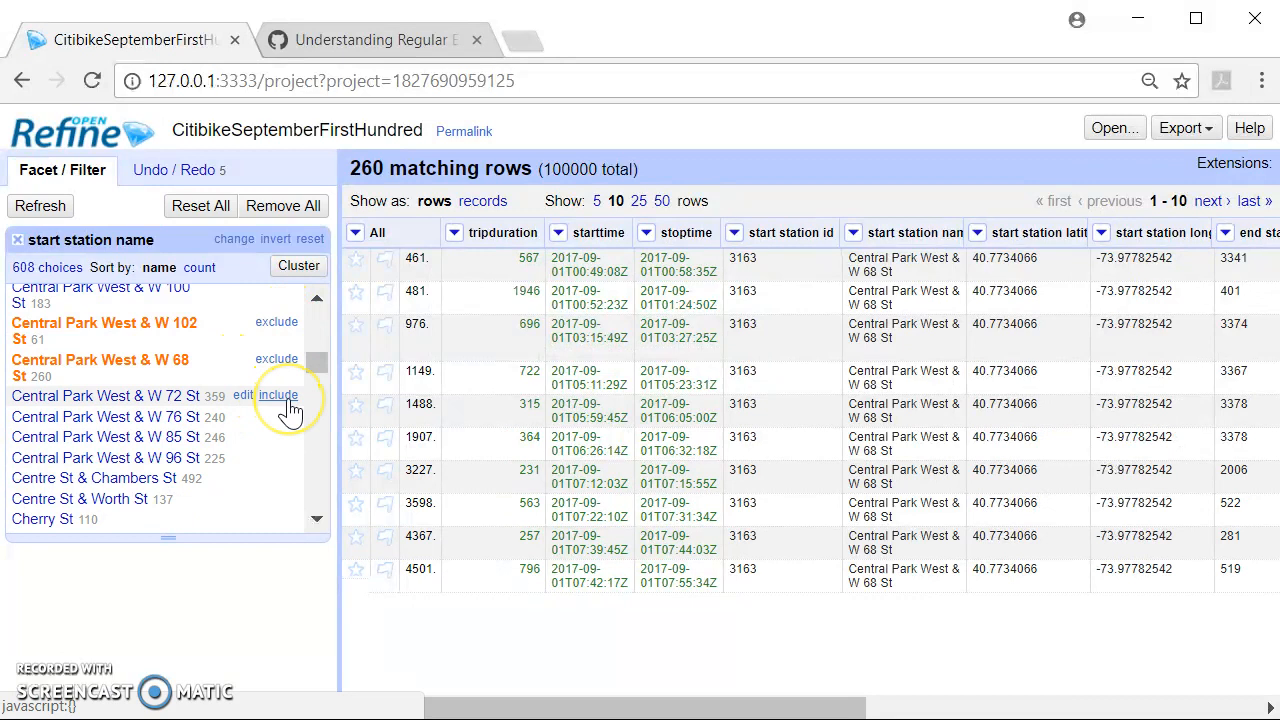
pyautogui.click(284, 398)
pyautogui.click(279, 436)
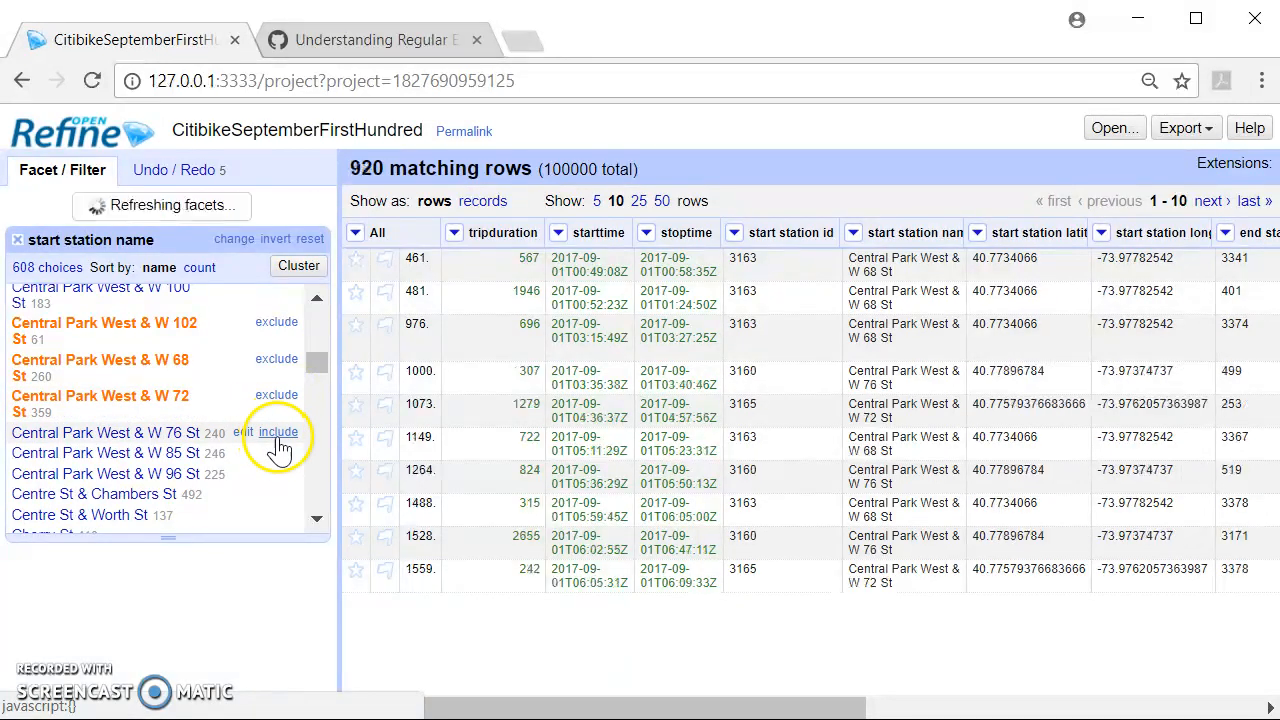
pyautogui.click(280, 436)
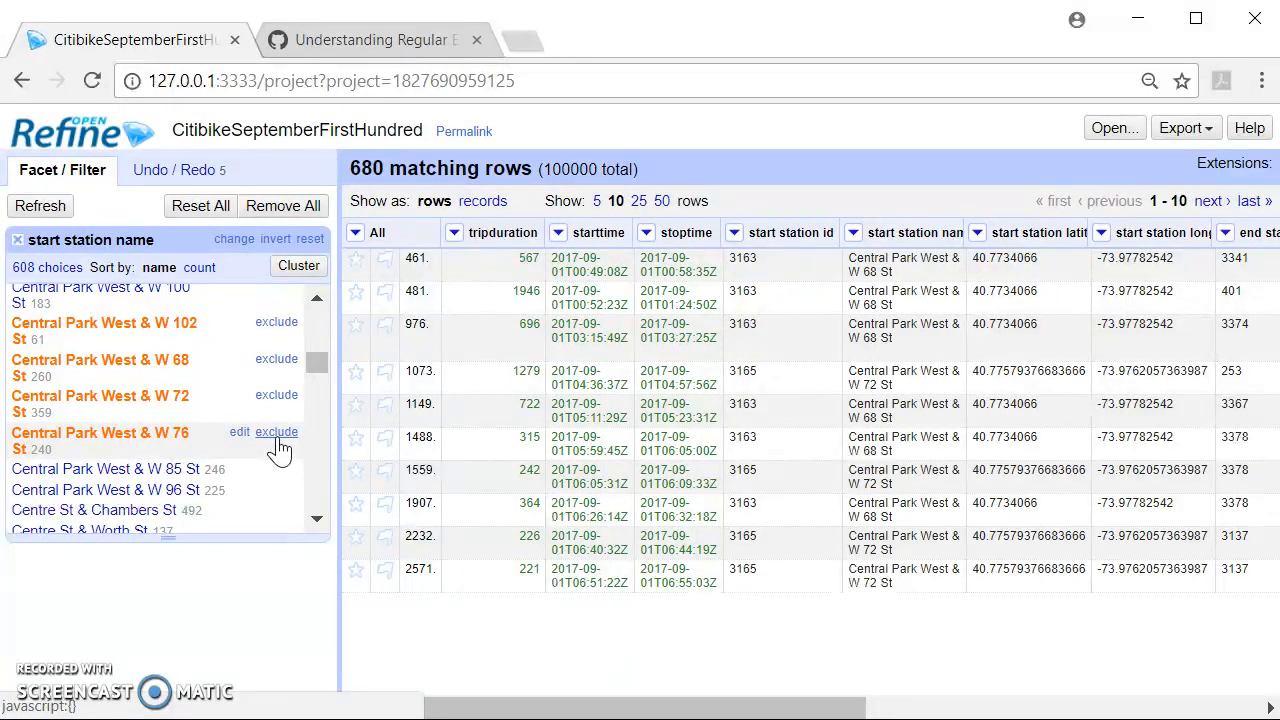
# - Set up a new column based on start station name and name it has_CPW
pyautogui.click(855, 236)
pyautogui.moveTo(897, 326)
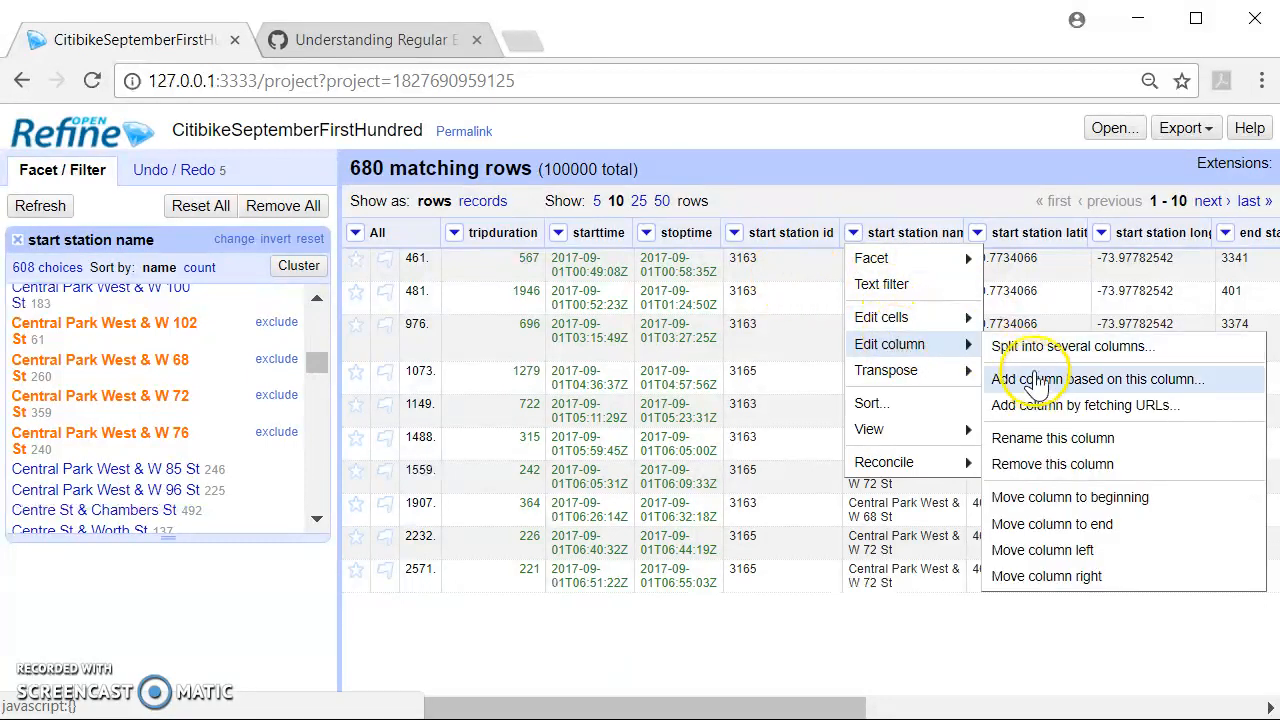
pyautogui.click(1048, 379)
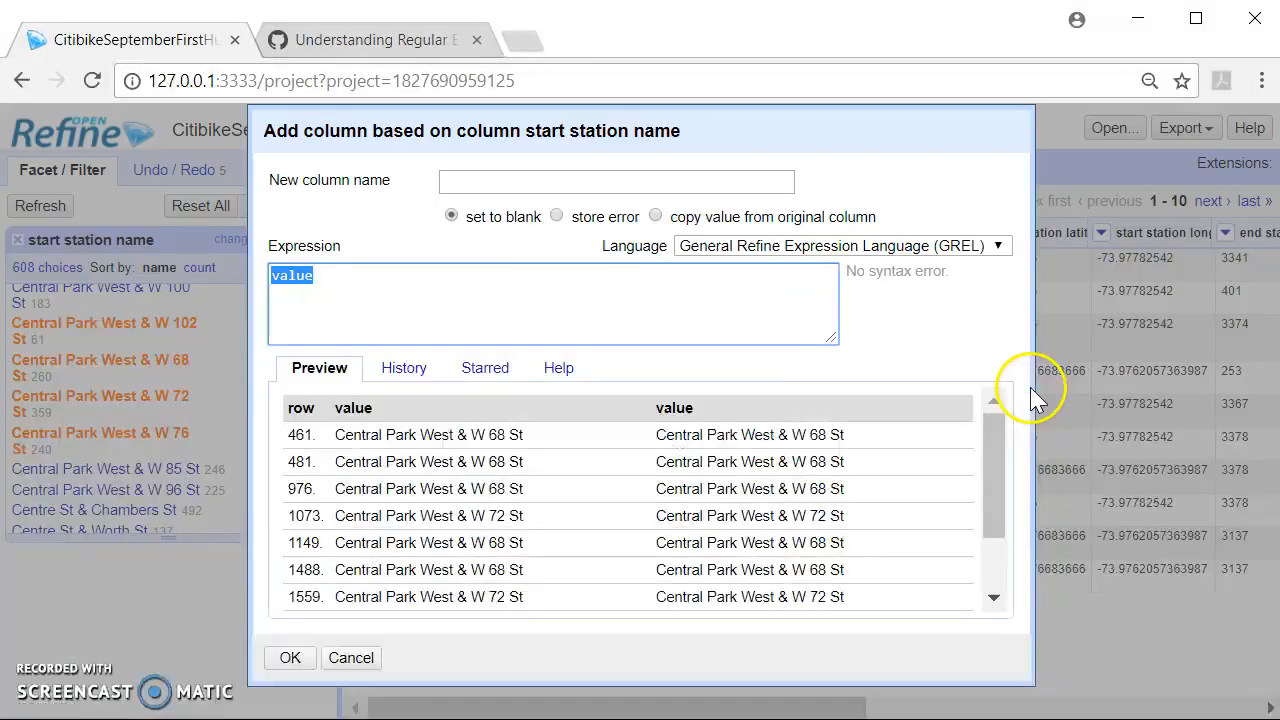
pyautogui.click(481, 179)
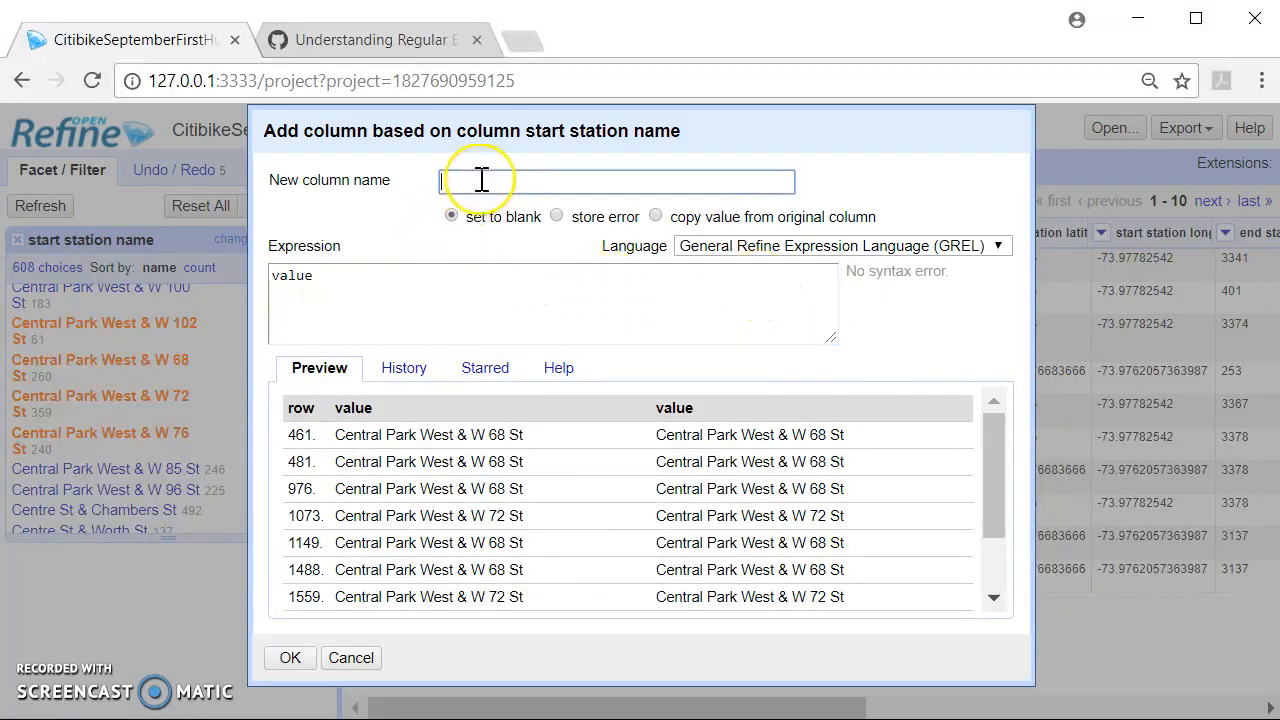
pyautogui.write('has_CPW')
# - Enter the expression value.match("Central Park West & W 68 St") for the new column
pyautogui.click(326, 276)
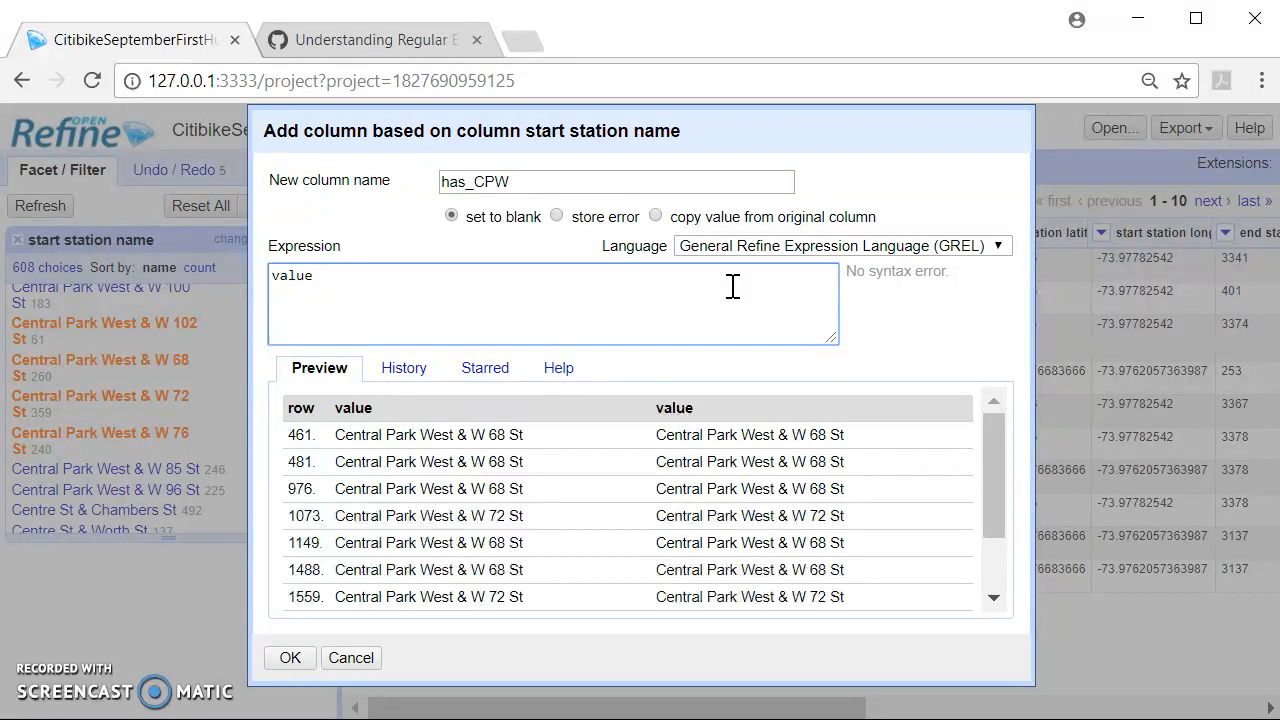
pyautogui.write('match()')
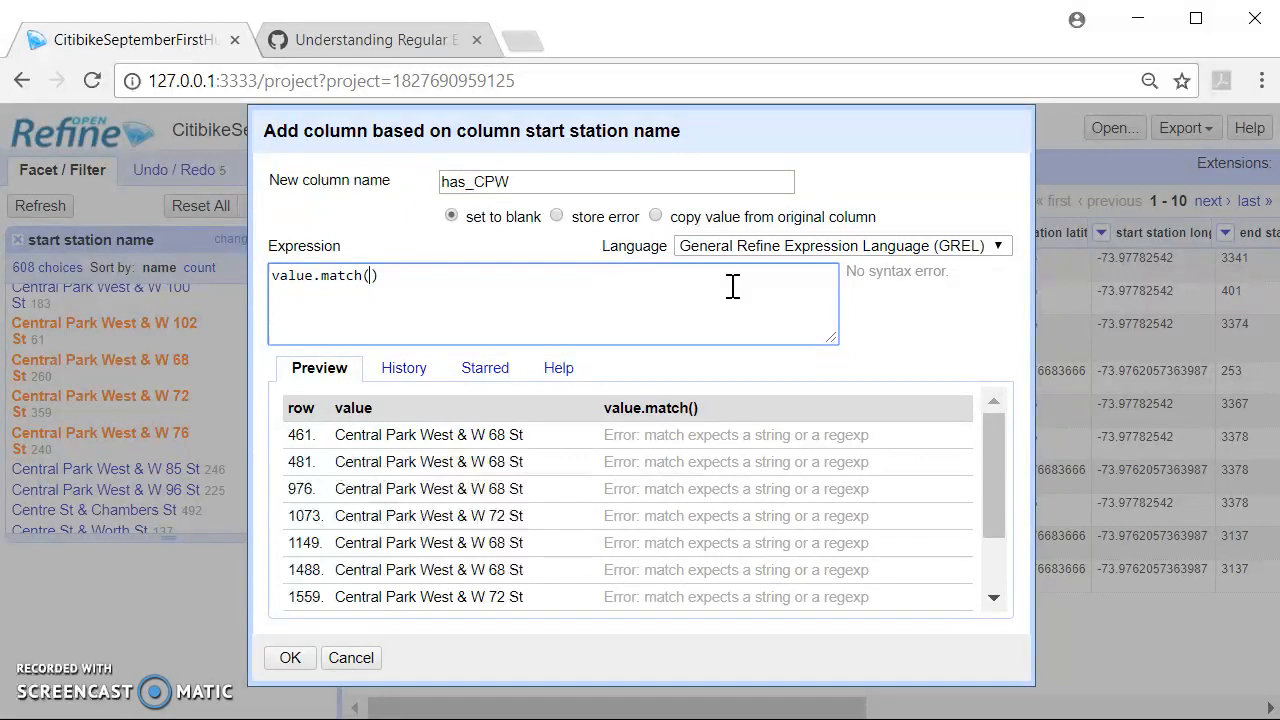
pyautogui.write('"')
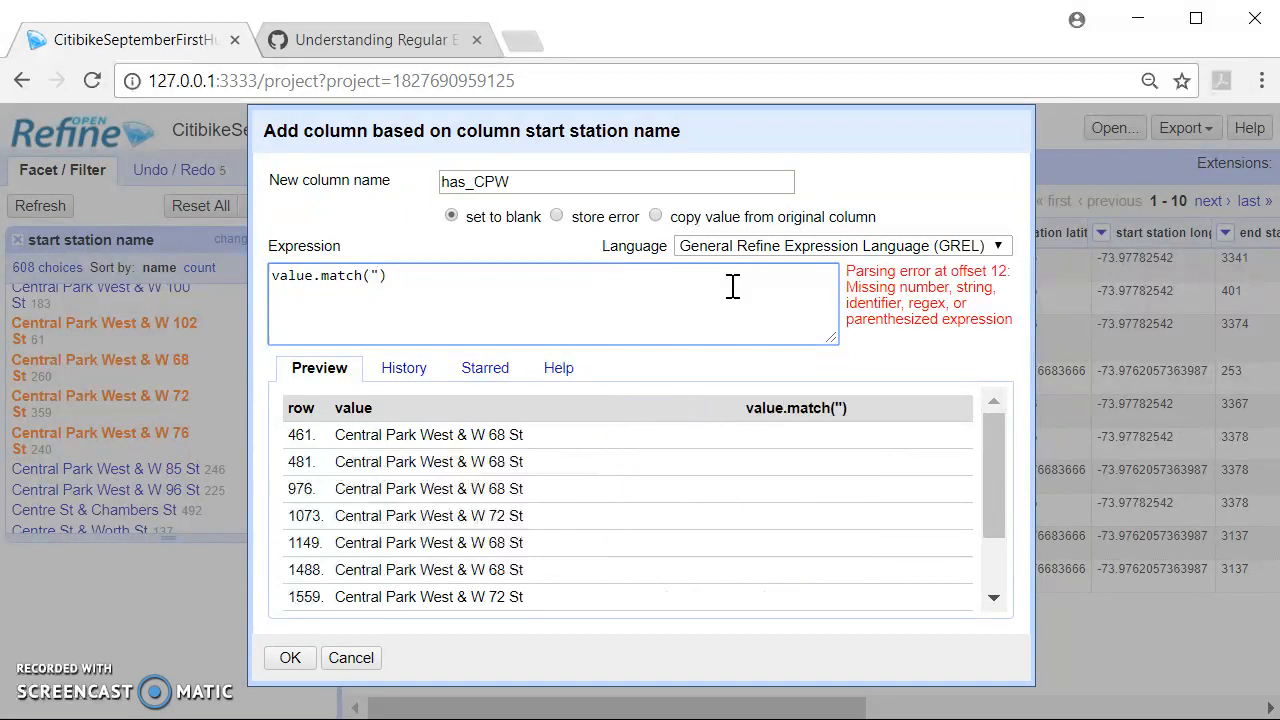
pyautogui.write('Centeral')
pyautogui.press('BackSpace')
pyautogui.press('BackSpace')
pyautogui.press('BackSpace')
pyautogui.press('BackSpace')
pyautogui.write('ral Park W')
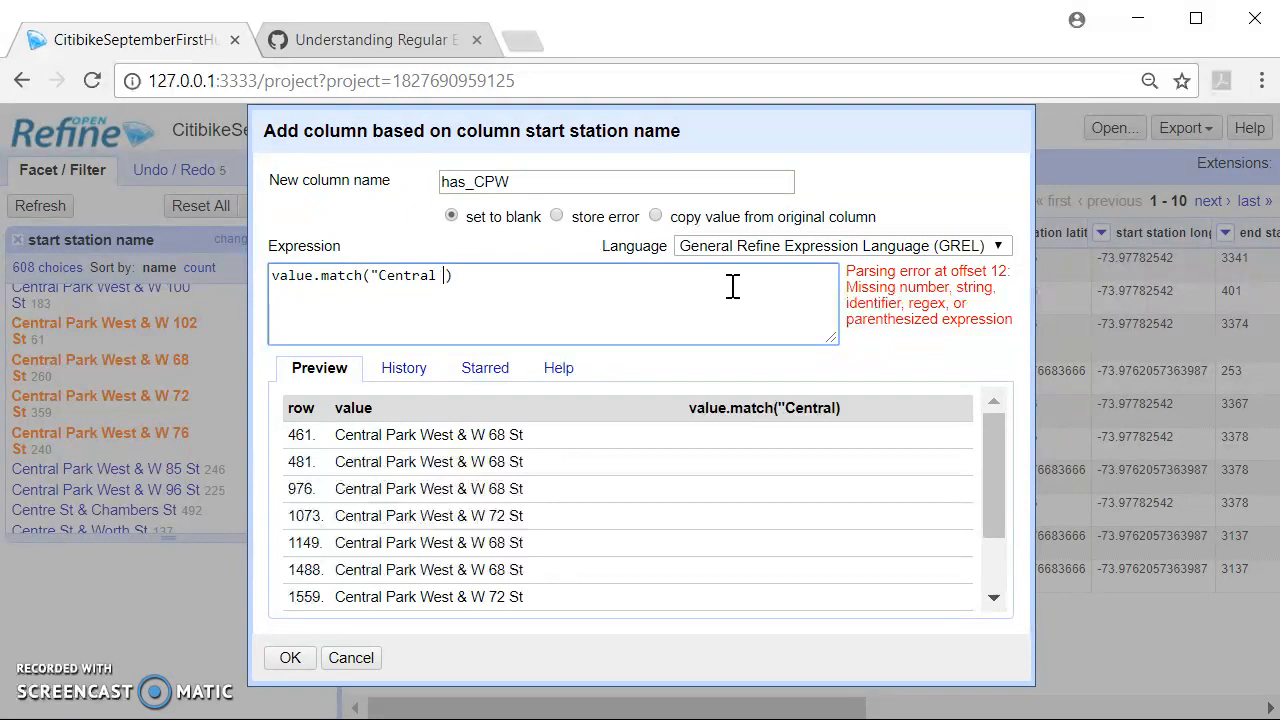
pyautogui.write('est ')
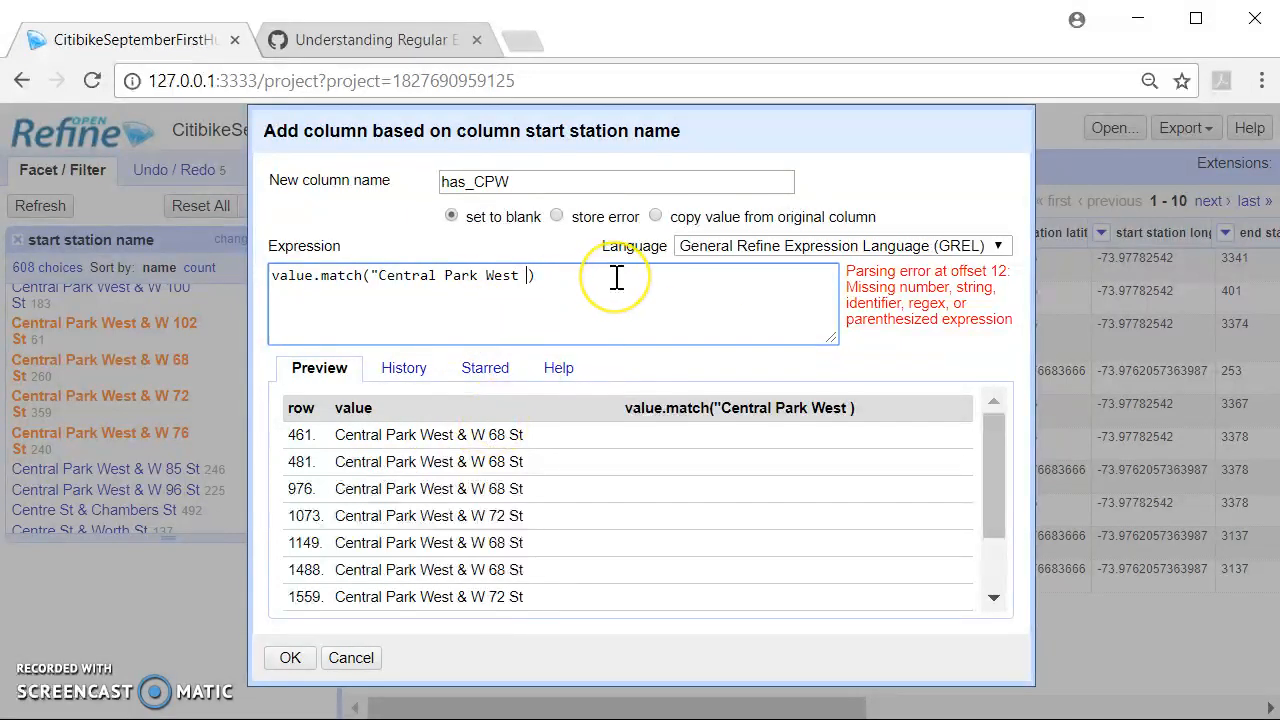
pyautogui.write('& W ')
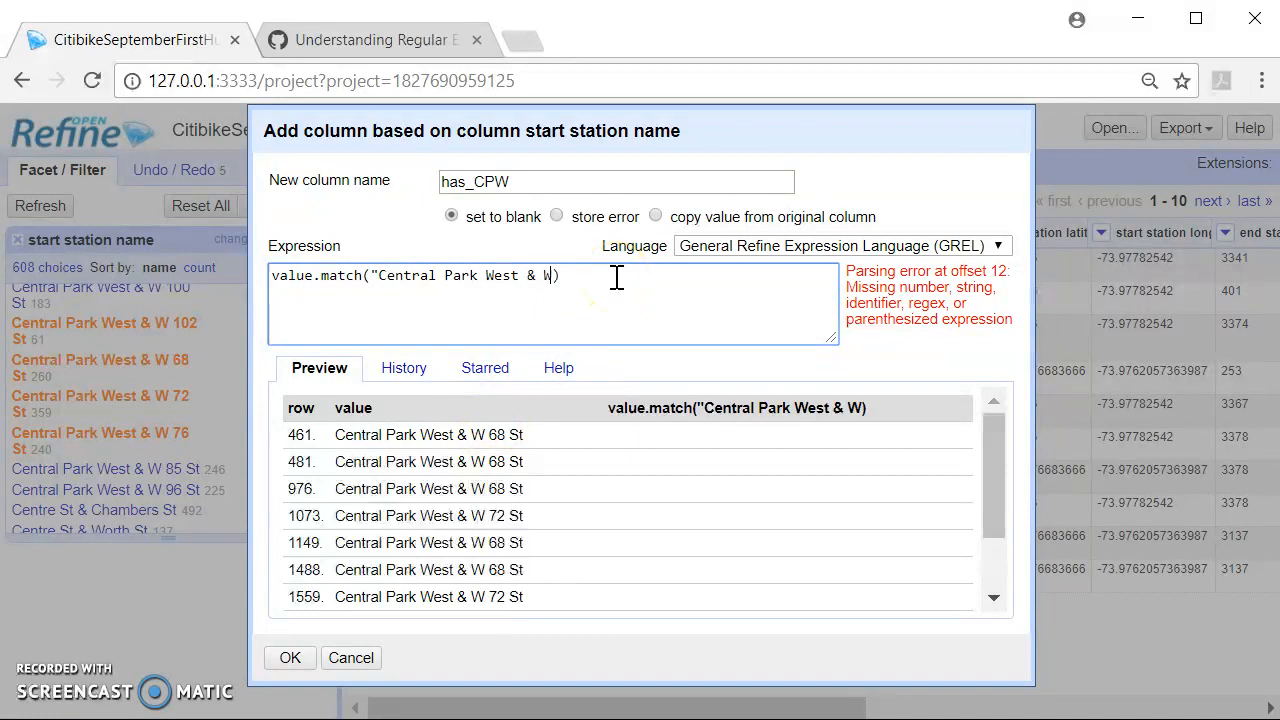
pyautogui.write('68 St')
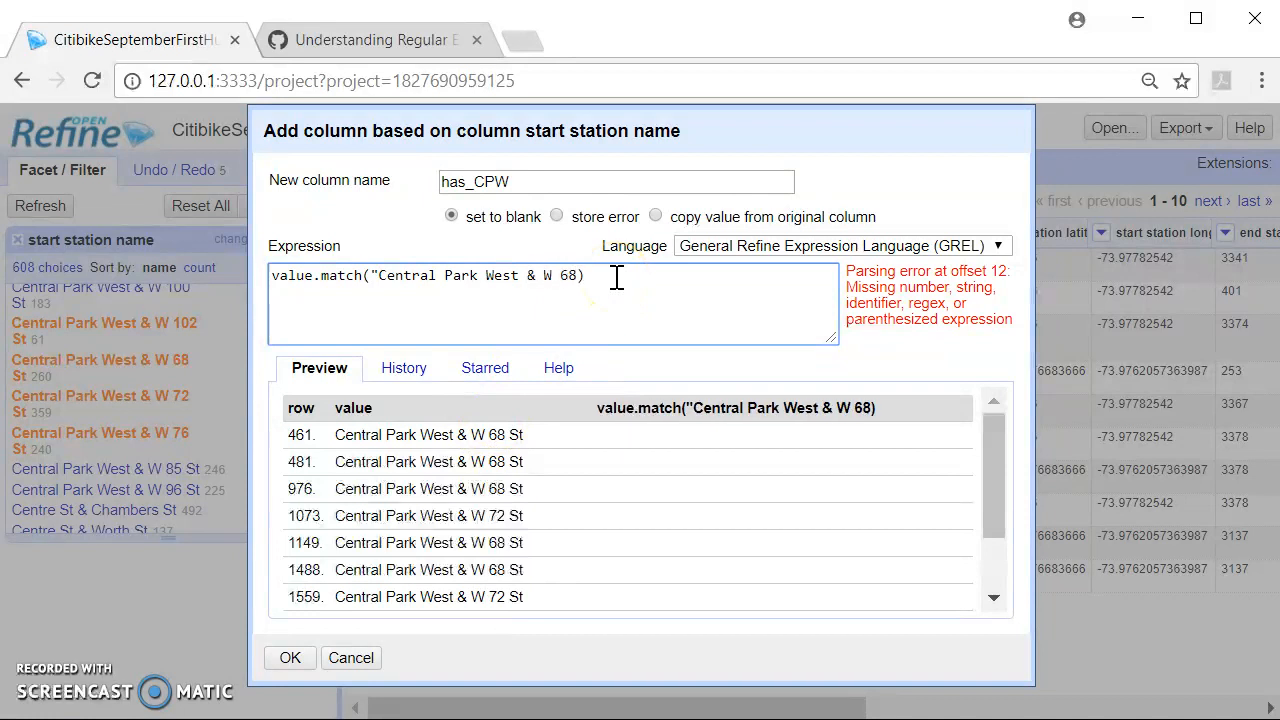
pyautogui.write('"')
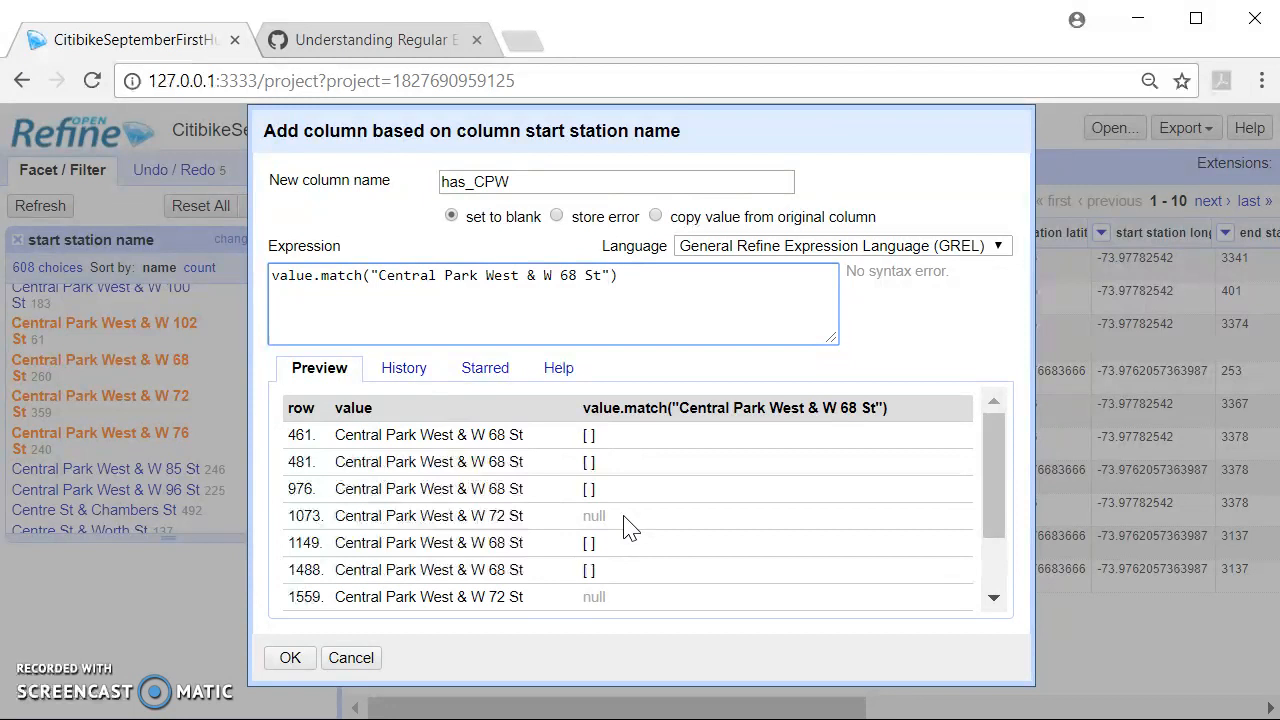
# - Turn the match string into a regular expression by replacing its quotation marks with slashes: /Central Park West & W 68 St/
pyautogui.press('Left')
pyautogui.press('Left')
pyautogui.press('Left')
pyautogui.press('Left')
pyautogui.press('Left')
pyautogui.press('Left')
pyautogui.press('Left')
pyautogui.press('Left')
pyautogui.press('Left')
pyautogui.press('Left')
pyautogui.press('Left')
pyautogui.press('Left')
pyautogui.press('Left')
pyautogui.press('BackSpace')
pyautogui.write('/')
pyautogui.press('Right')
pyautogui.press('Right')
pyautogui.press('Right')
pyautogui.press('Right')
pyautogui.press('Right')
pyautogui.press('Right')
pyautogui.press('Right')
pyautogui.press('Right')
pyautogui.press('Right')
pyautogui.press('Right')
pyautogui.press('Right')
pyautogui.press('Right')
pyautogui.press('Right')
pyautogui.press('Right')
pyautogui.press('Right')
pyautogui.press('Right')
pyautogui.press('Right')
pyautogui.press('Right')
pyautogui.press('BackSpace')
pyautogui.write('/')
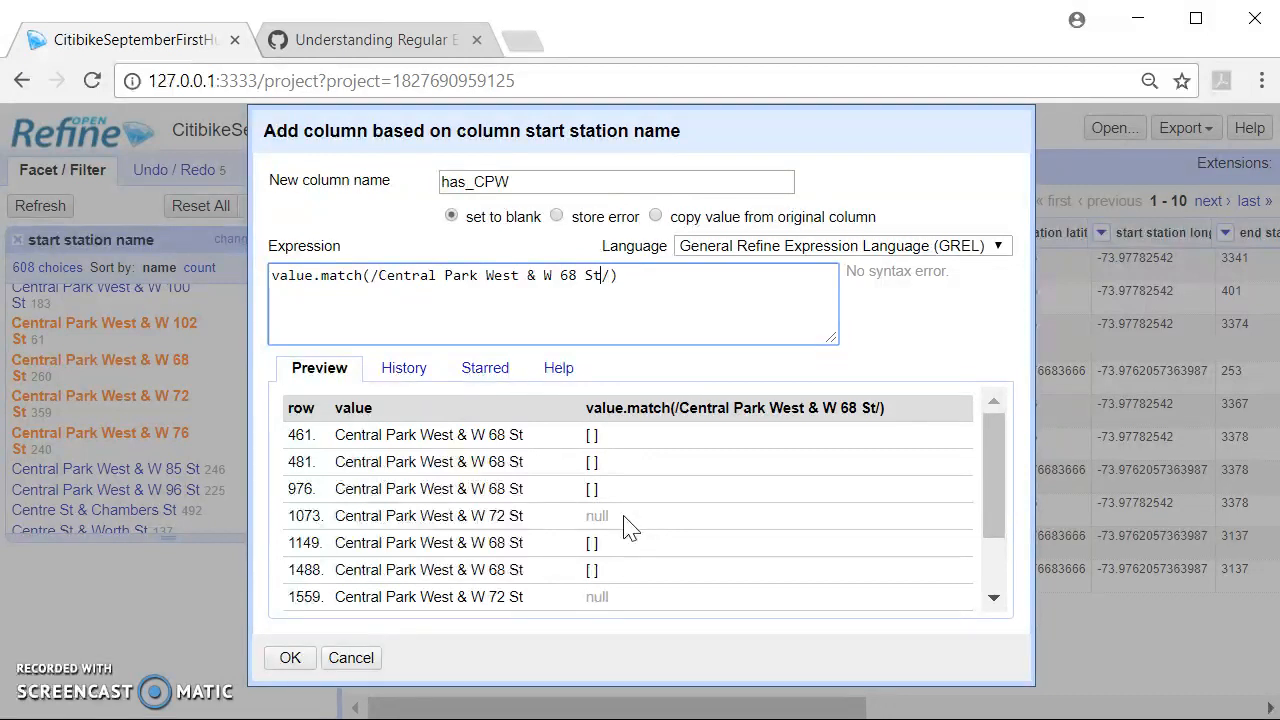
# - Shorten the pattern to Central Park West and enclose it in a capture group, giving value.match(/(Central Park West)/)
pyautogui.press('BackSpace')
pyautogui.press('BackSpace')
pyautogui.press('BackSpace')
pyautogui.press('BackSpace')
pyautogui.press('BackSpace')
pyautogui.press('BackSpace')
pyautogui.press('BackSpace')
pyautogui.press('BackSpace')
pyautogui.press('BackSpace')
pyautogui.press('BackSpace')
pyautogui.write(')')
pyautogui.press('Left')
pyautogui.press('Left')
pyautogui.press('Left')
pyautogui.press('Left')
pyautogui.press('Left')
pyautogui.press('Left')
pyautogui.press('Left')
pyautogui.press('Left')
pyautogui.press('Left')
pyautogui.press('Left')
pyautogui.press('Left')
pyautogui.press('Left')
pyautogui.write('(')
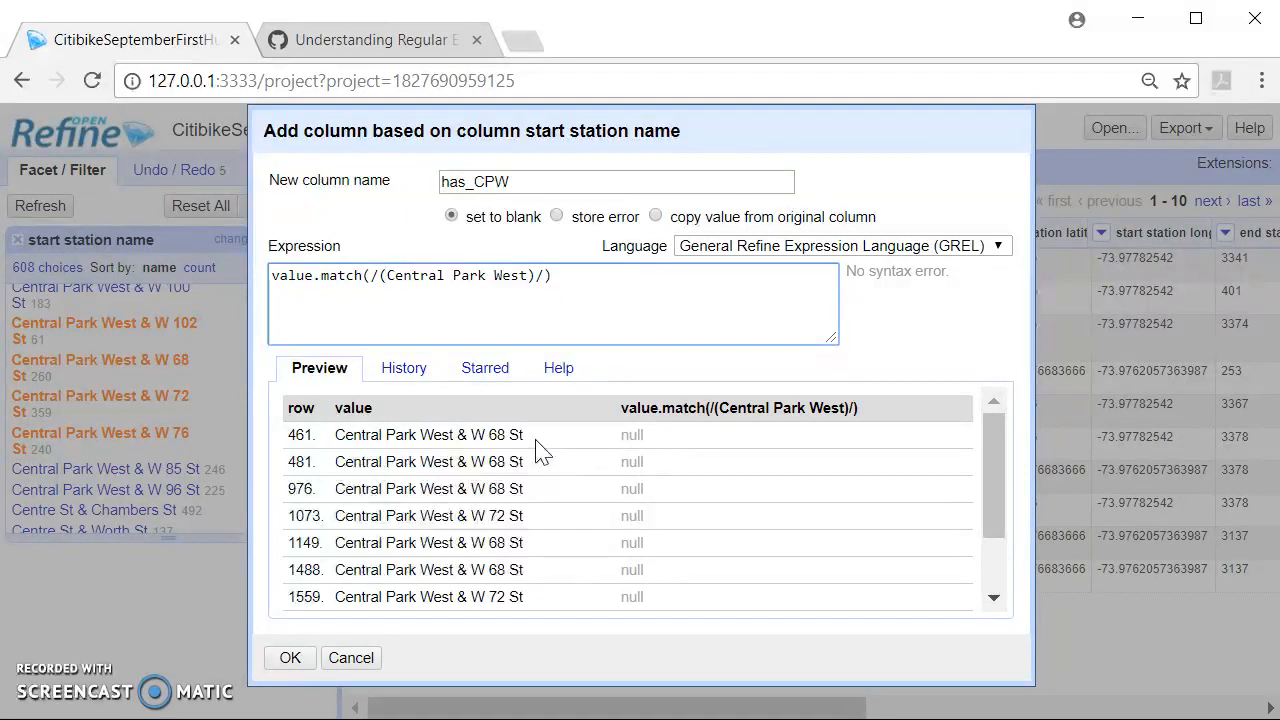
# - Allow any characters before the Central Park West group by putting .* in front of it
pyautogui.click(378, 276)
pyautogui.write('*')
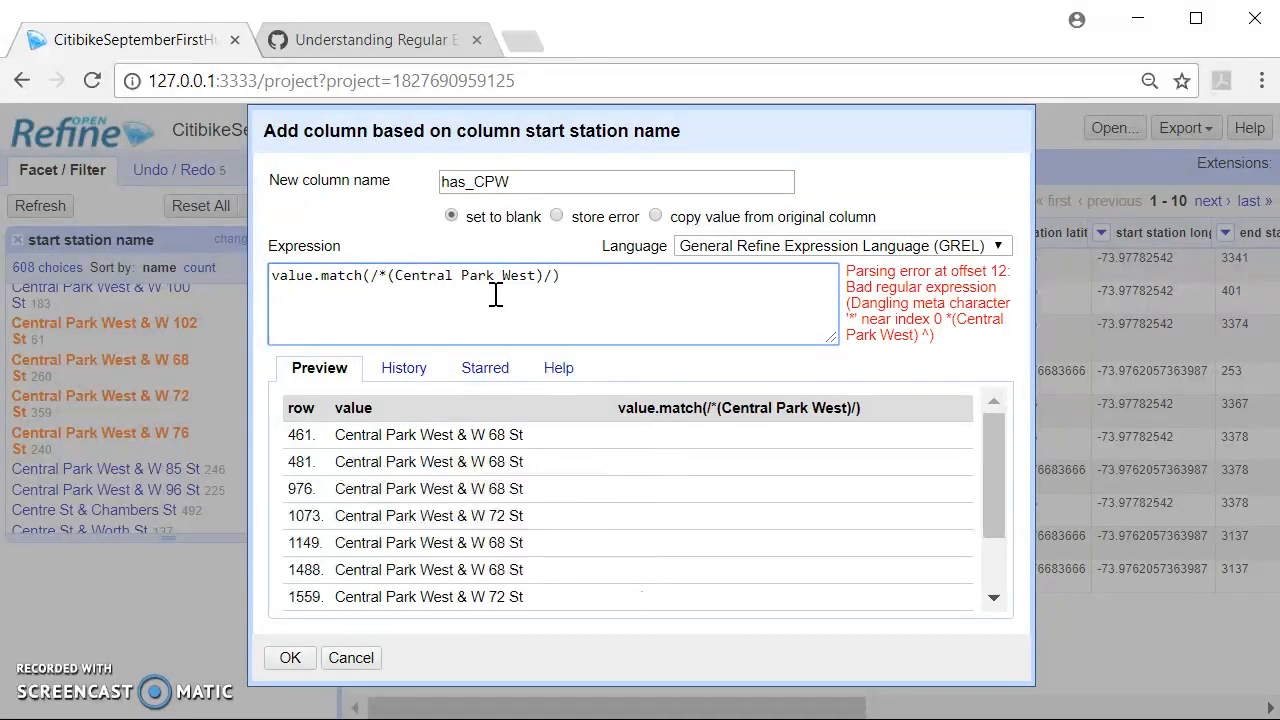
pyautogui.press('BackSpace')
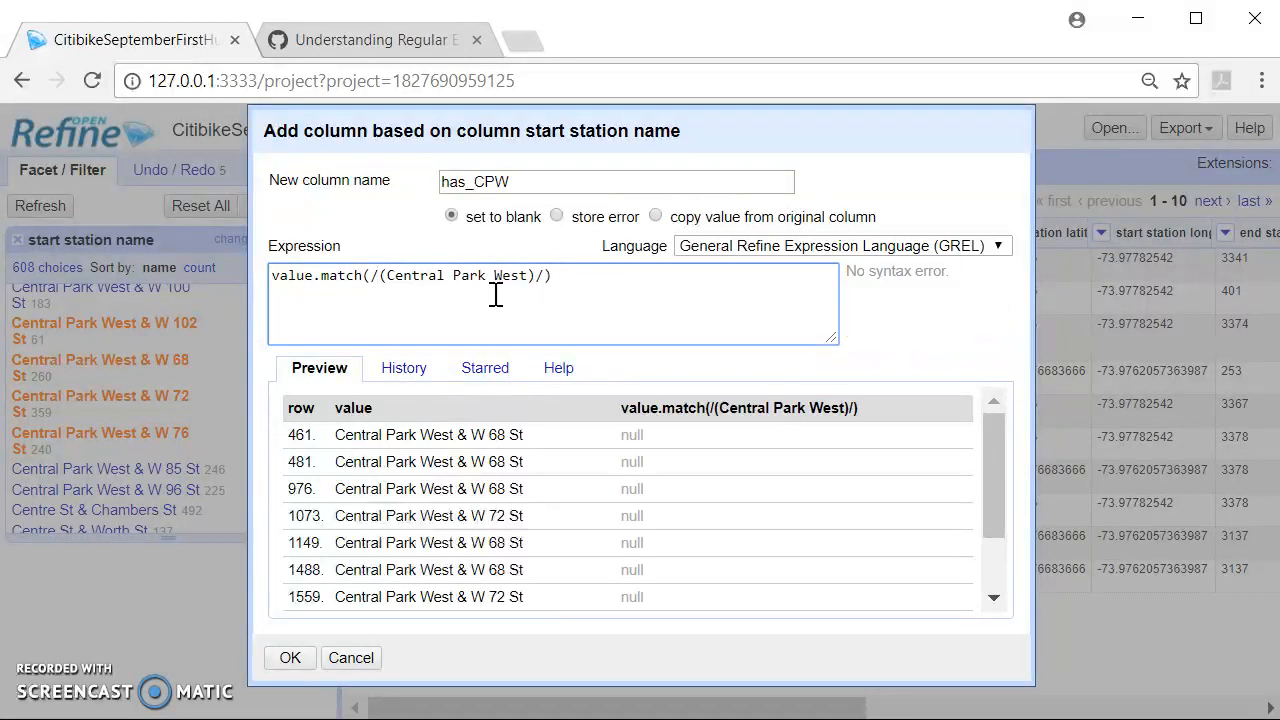
pyautogui.write('.')
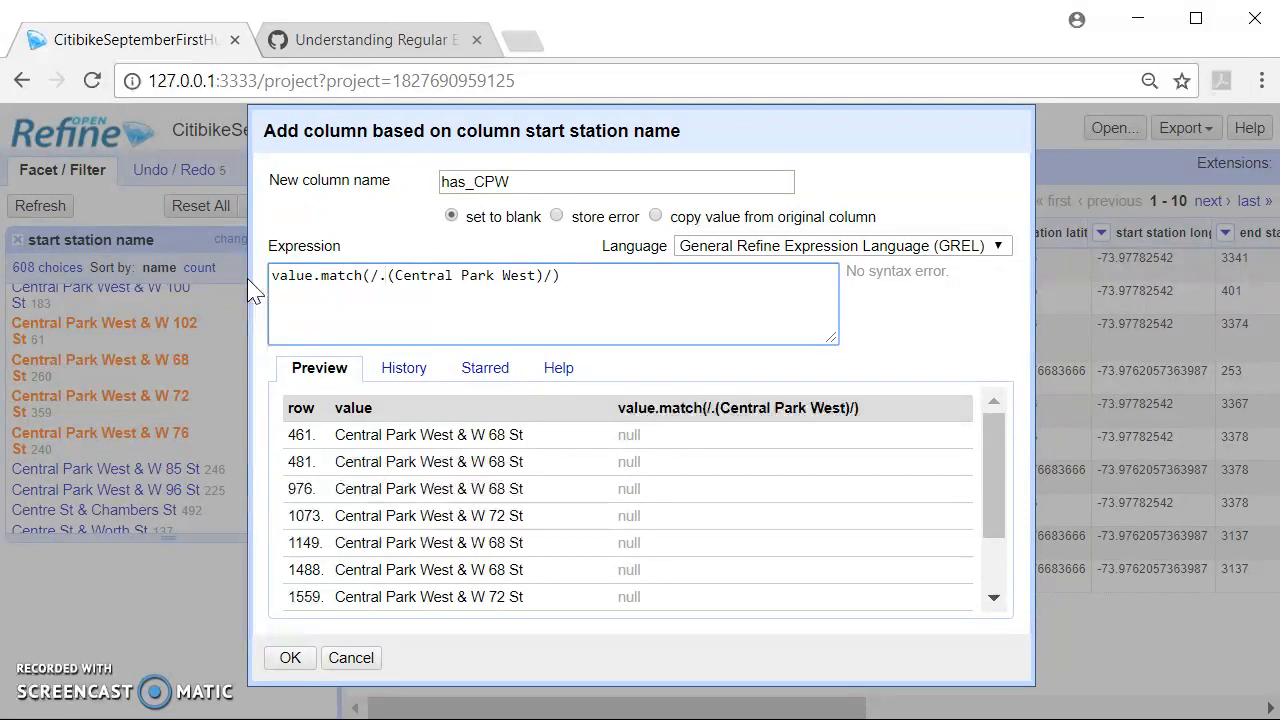
pyautogui.write('*')
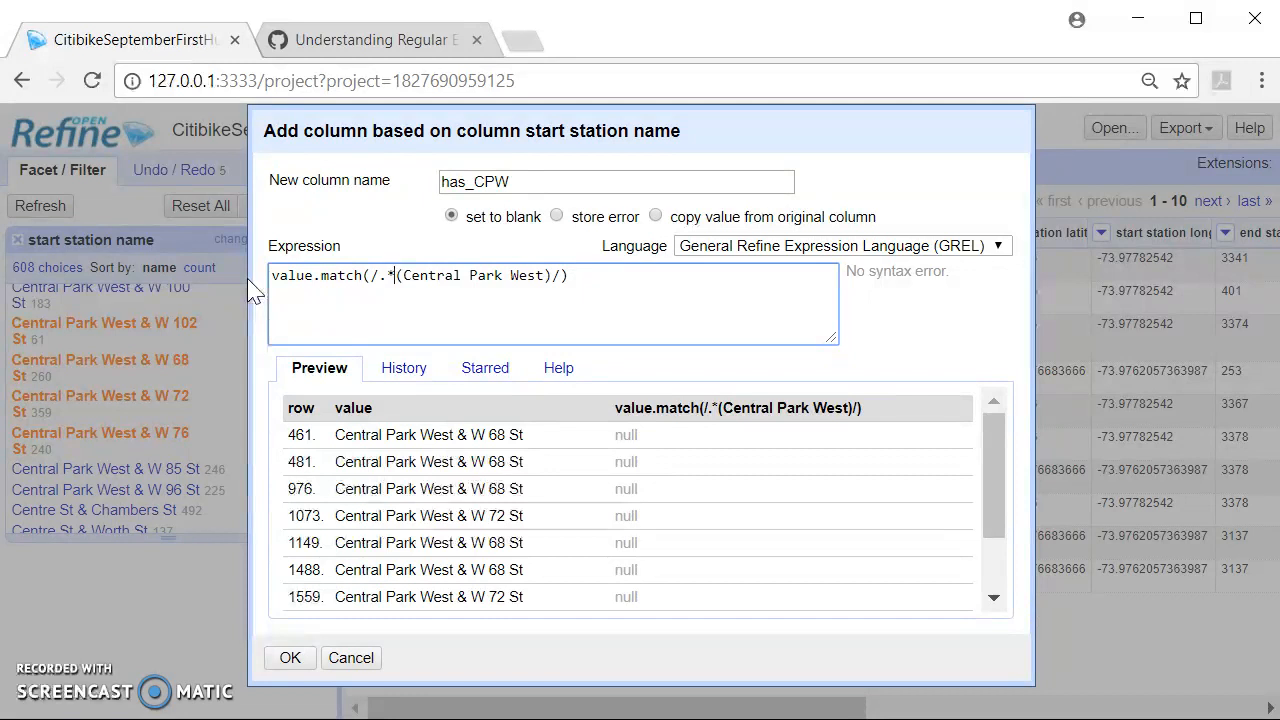
# - Allow any characters after the group by adding .* behind it, giving value.match(/.*(Central Park West).*/)
pyautogui.hotkey('shift', 'Left')
pyautogui.hotkey('shift', 'Left')
pyautogui.press('Right')
pyautogui.write('.*')
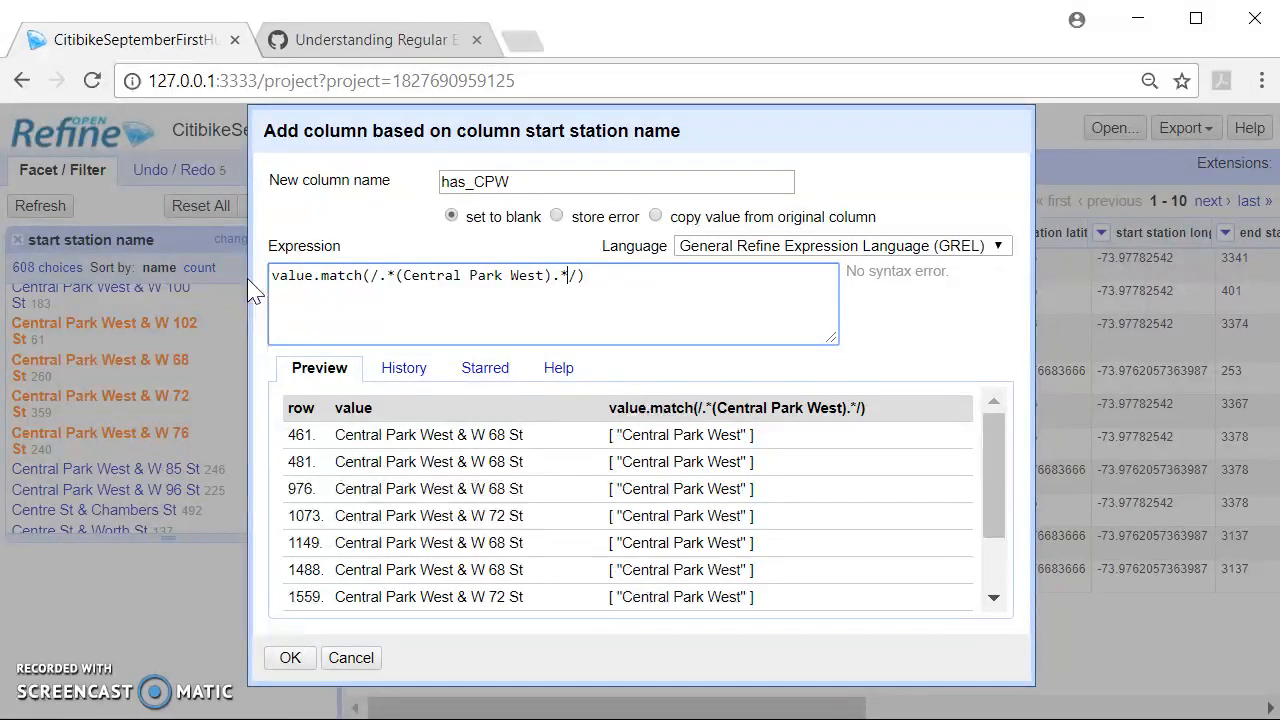
pyautogui.press('BackSpace')
pyautogui.press('BackSpace')
pyautogui.write('.*')
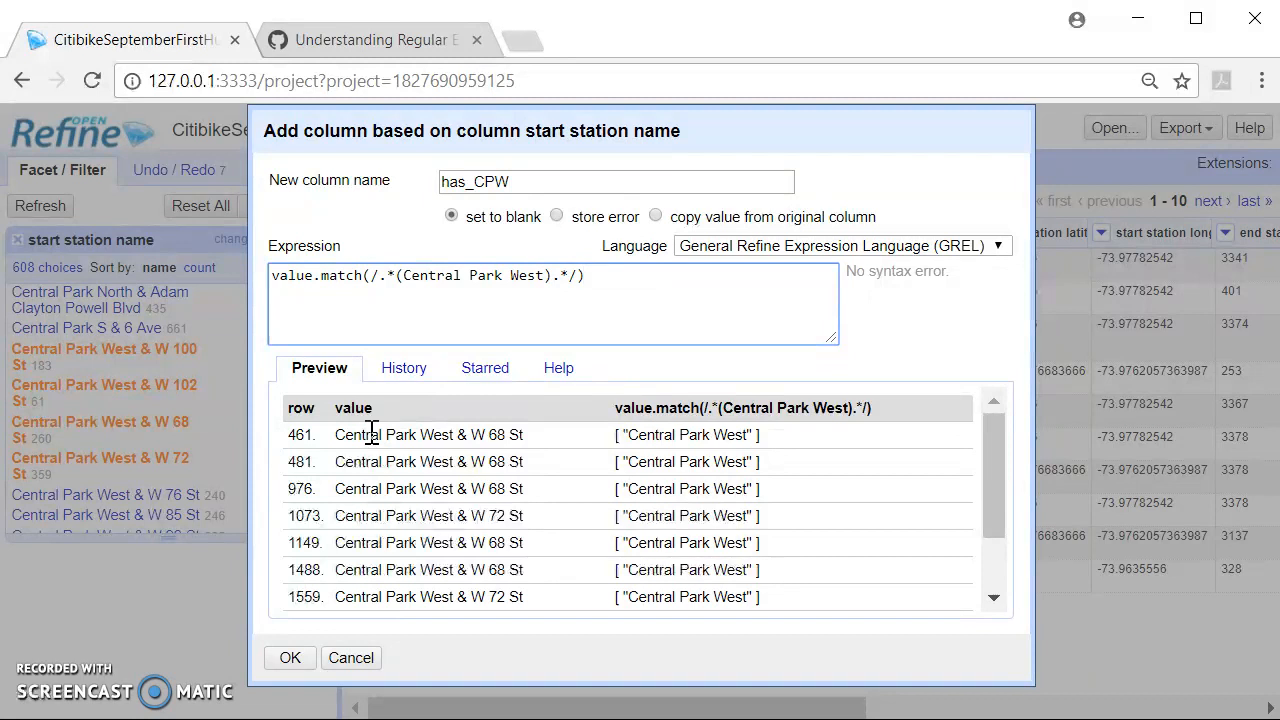
# - Wrap the whole match expression in isNotNull() so that it returns true or false
pyautogui.click(333, 319)
pyautogui.click(271, 277)
pyautogui.write('isNot')
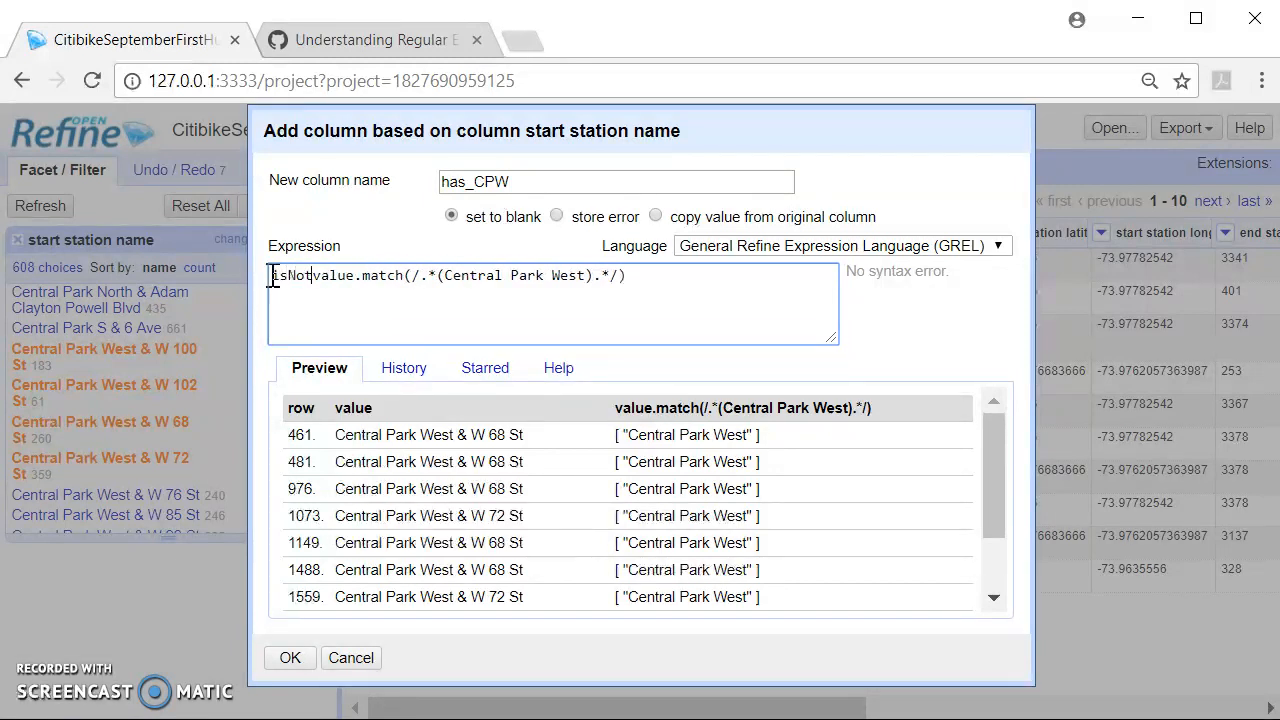
pyautogui.write('Null(')
pyautogui.click(741, 272)
pyautogui.write(')')
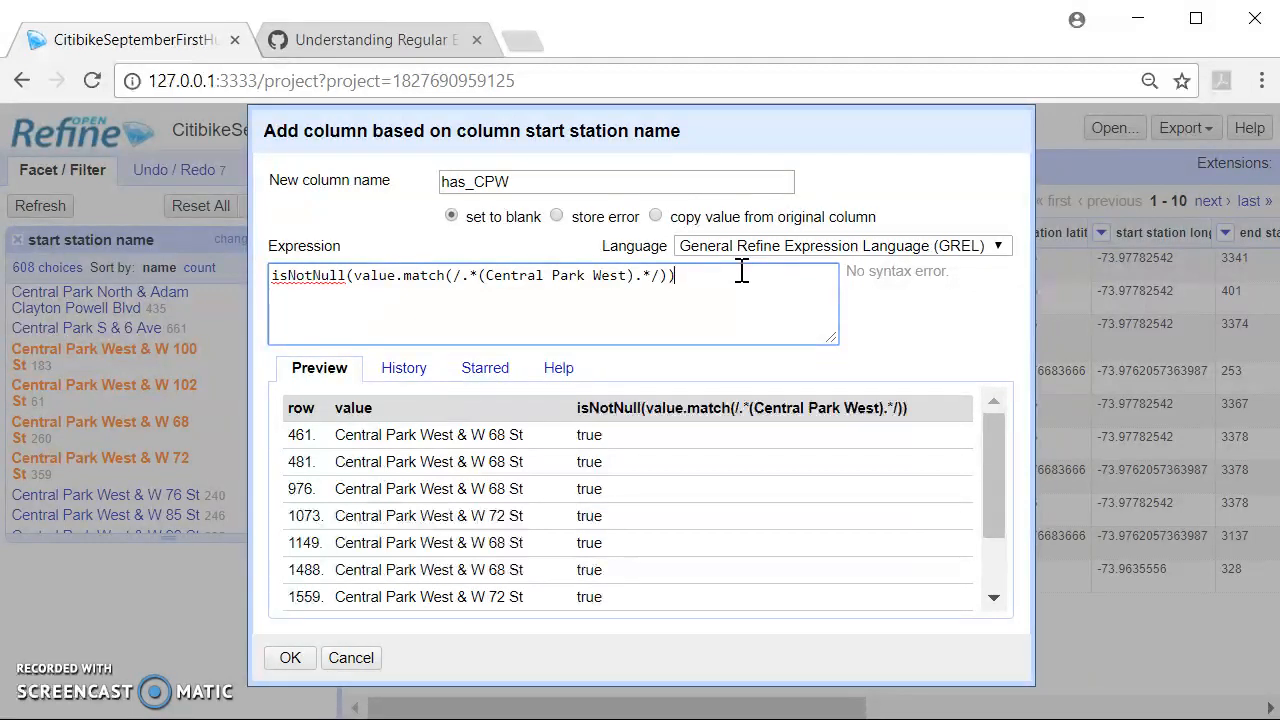
# - Copy the complete isNotNull expression and cancel the new column dialog
pyautogui.hotkey('ctrl', 'a')
pyautogui.hotkey('ctrl', 'c')
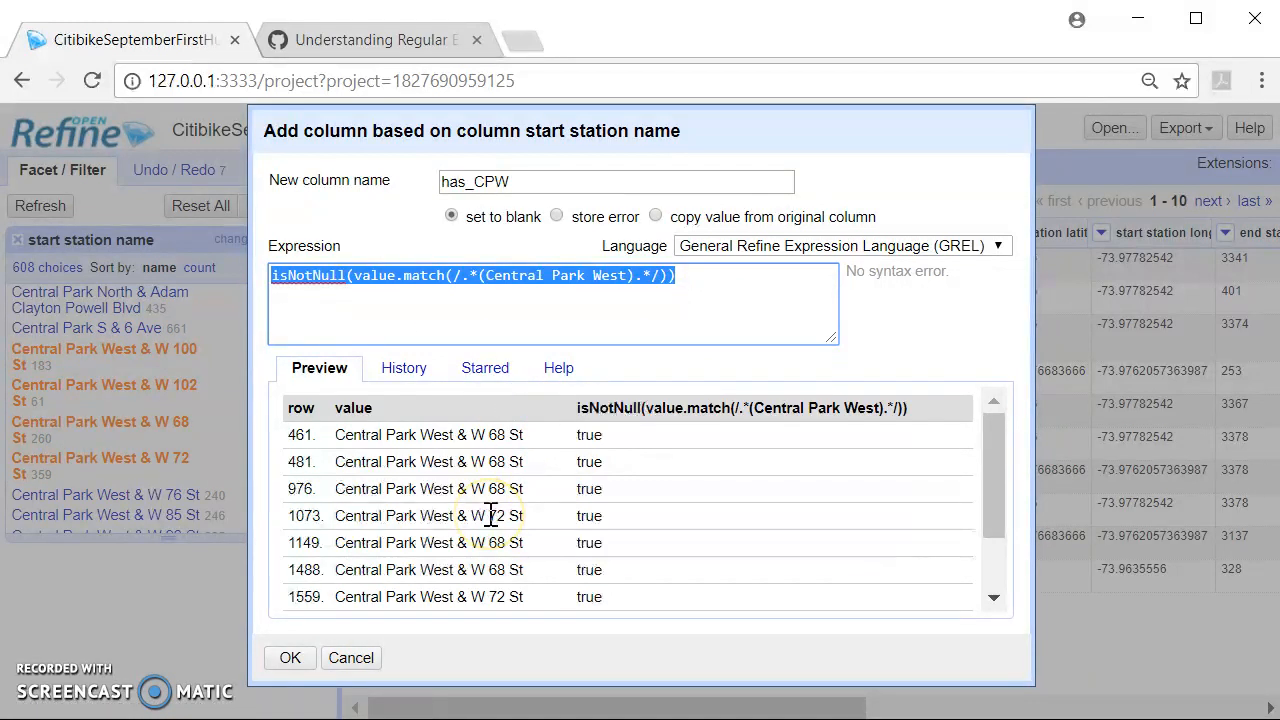
pyautogui.click(347, 659)
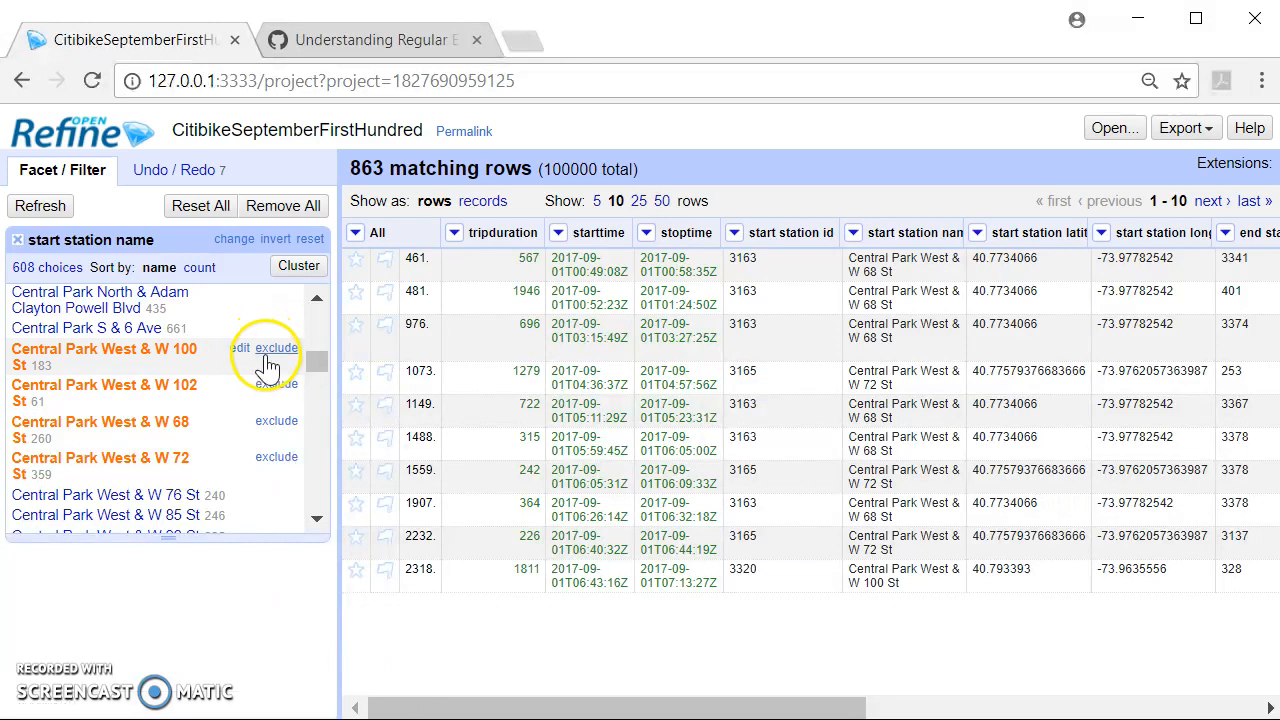
# - Exclude the selected Central Park West stations at W 100, W 102, W 68 and W 72 St from the start station name facet
pyautogui.click(267, 352)
pyautogui.click(278, 386)
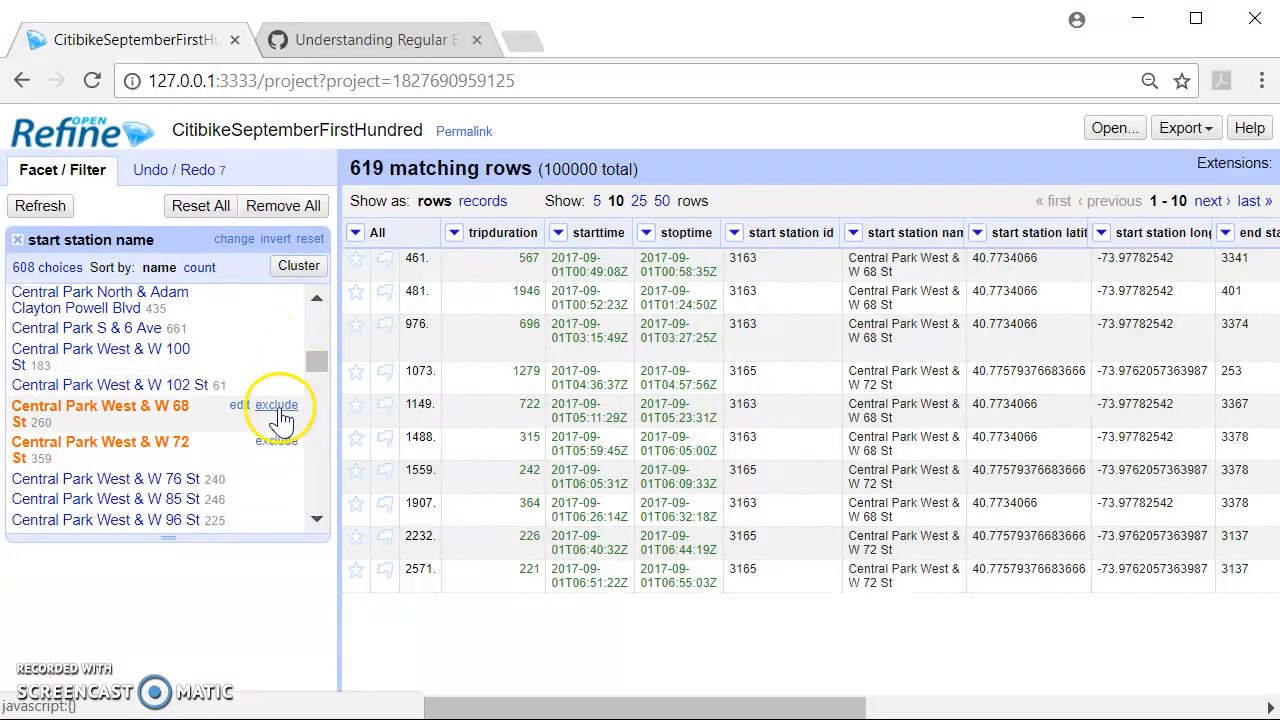
pyautogui.click(276, 408)
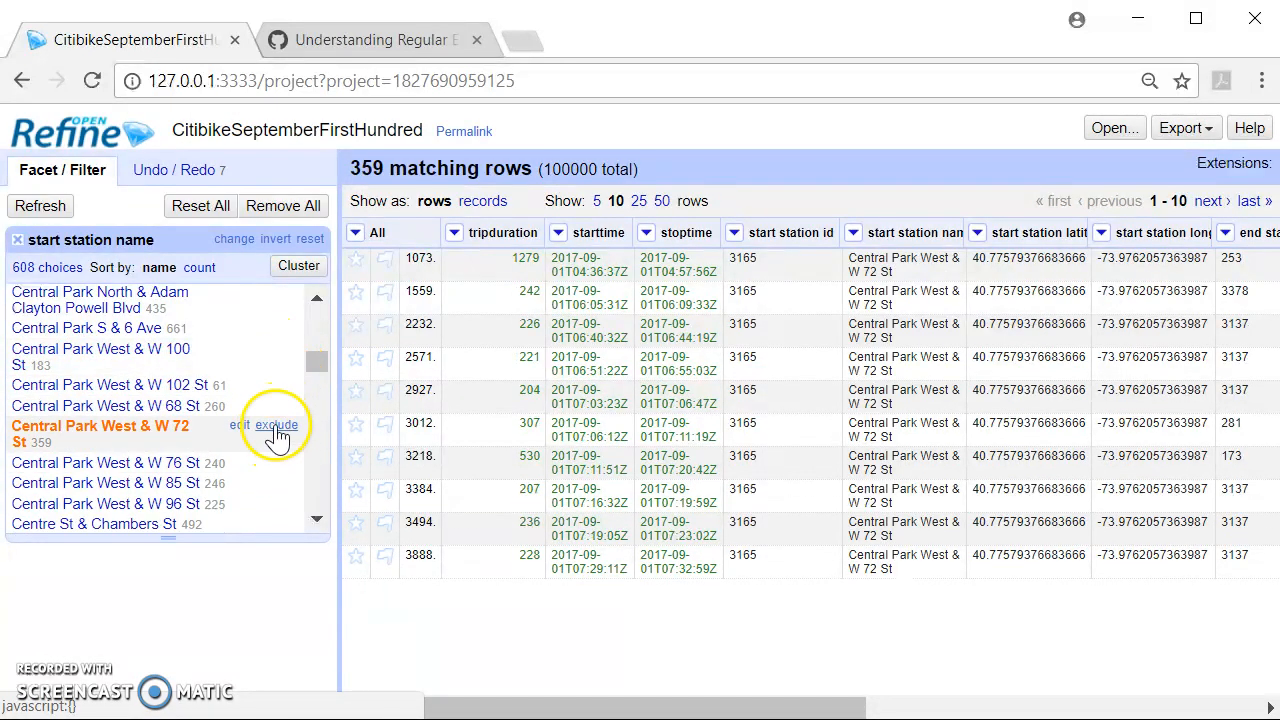
pyautogui.click(274, 428)
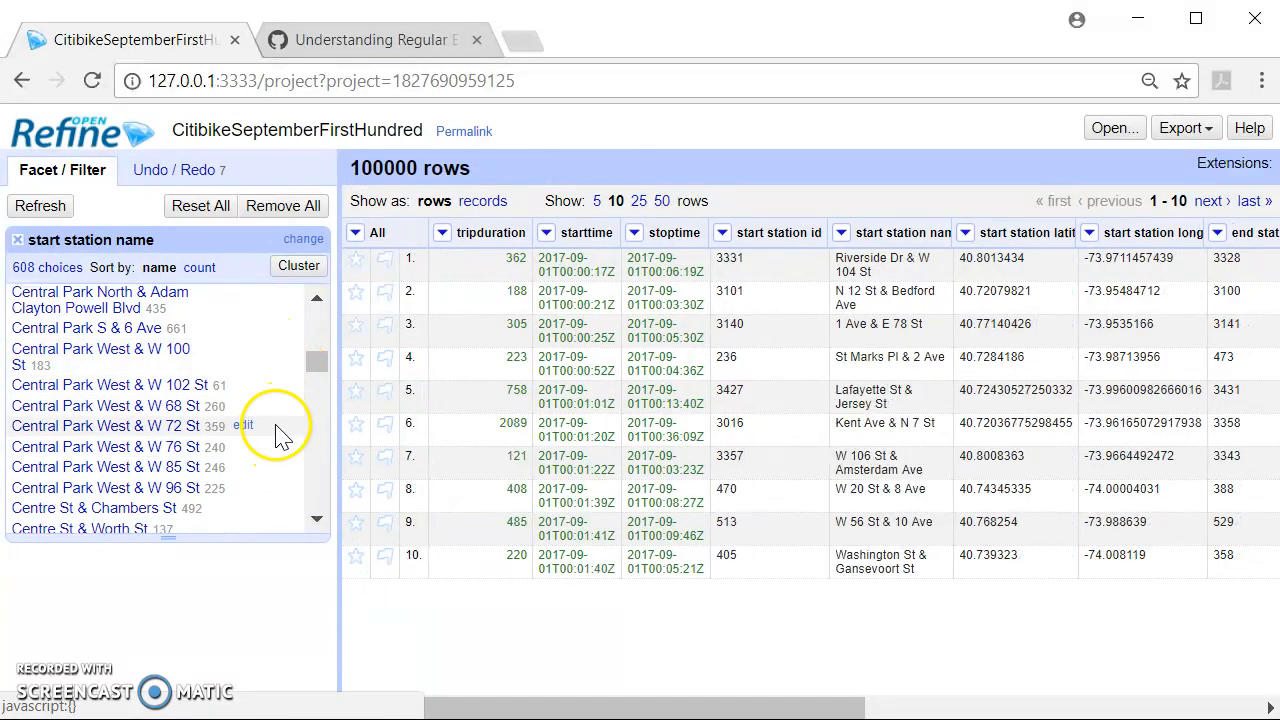
# - Create column has_CPW based on start station name, using the copied expression isNotNull(value.match(/.*(Central Park West).*/))
pyautogui.click(842, 236)
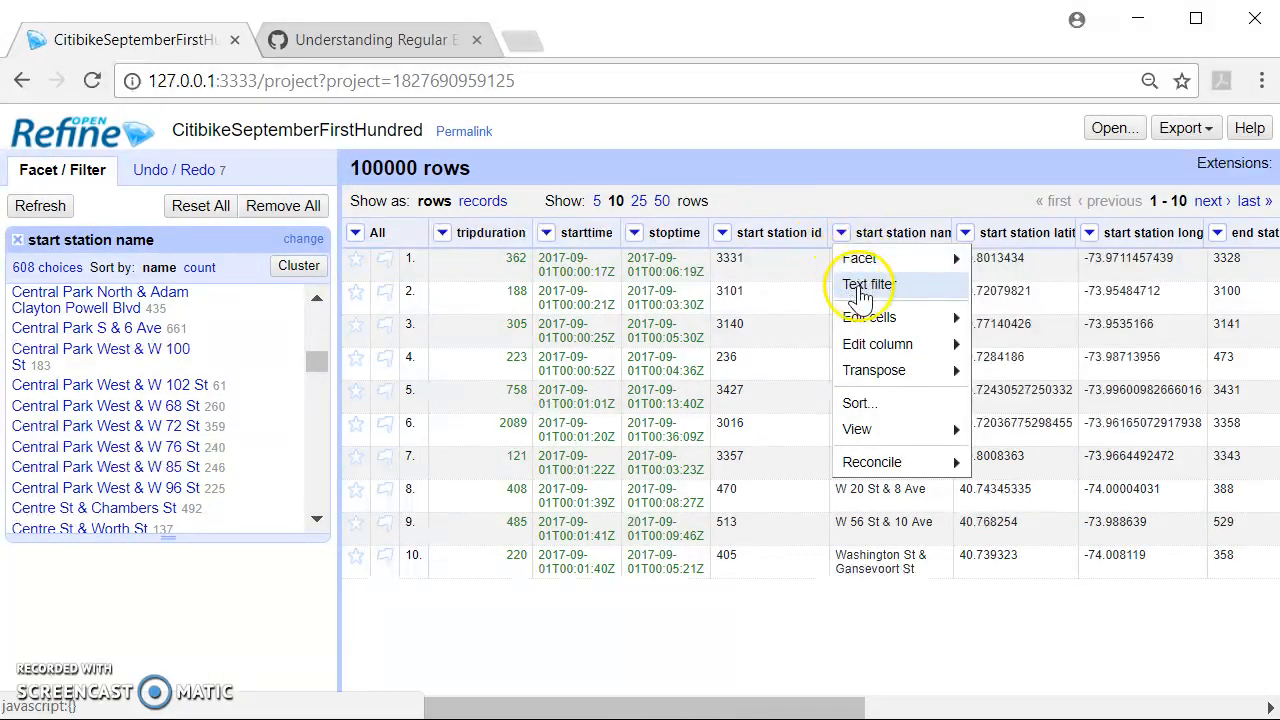
pyautogui.moveTo(900, 346)
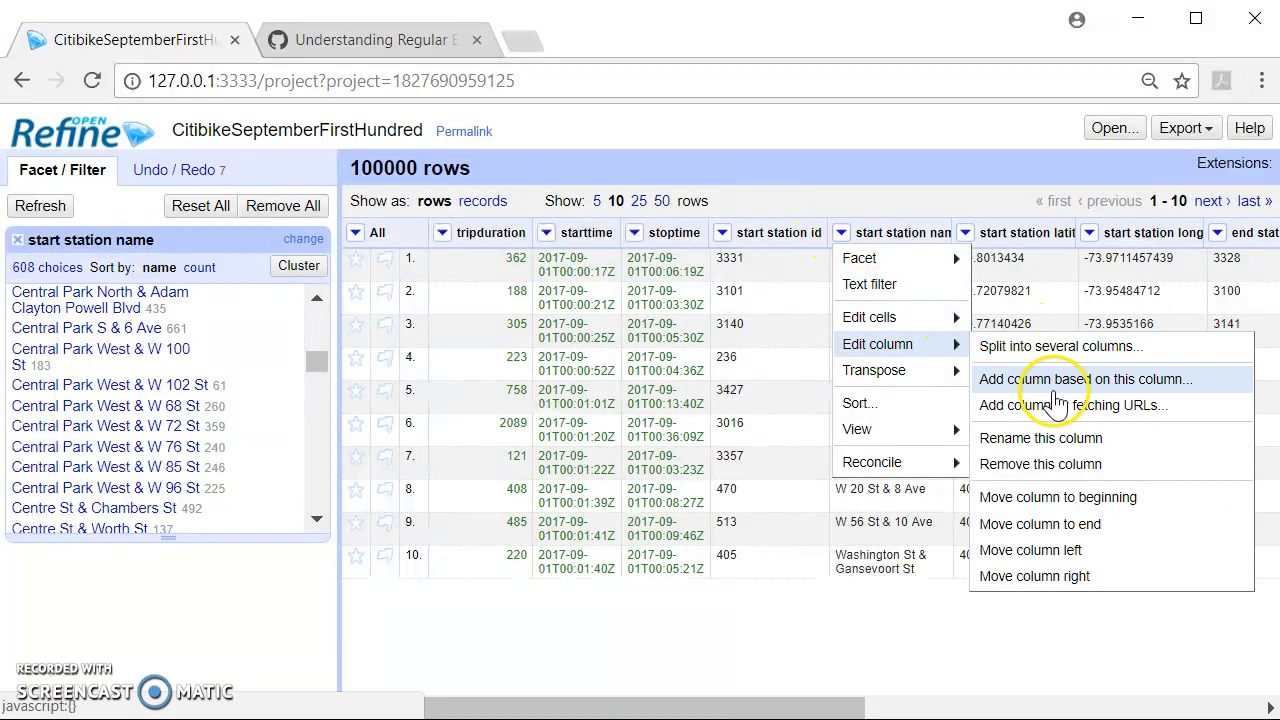
pyautogui.click(1053, 385)
pyautogui.hotkey('ctrl', 'v')
pyautogui.click(470, 178)
pyautogui.write('has_CPW')
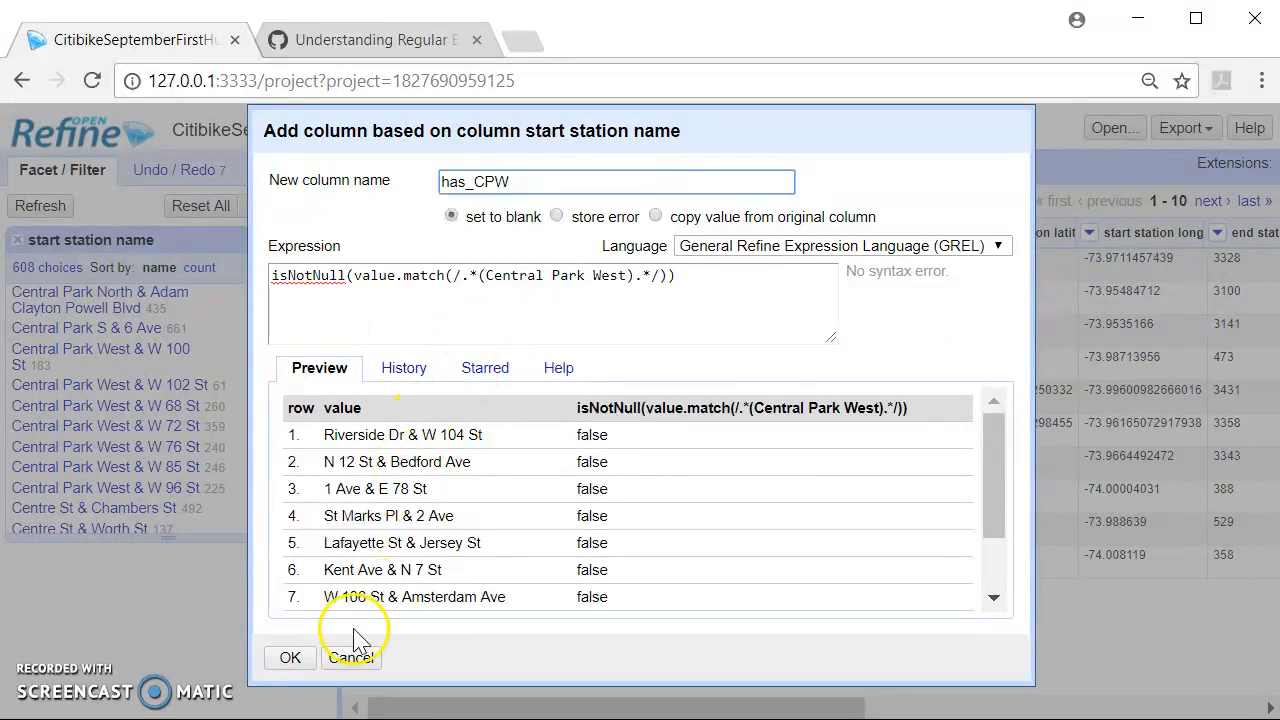
pyautogui.click(290, 658)
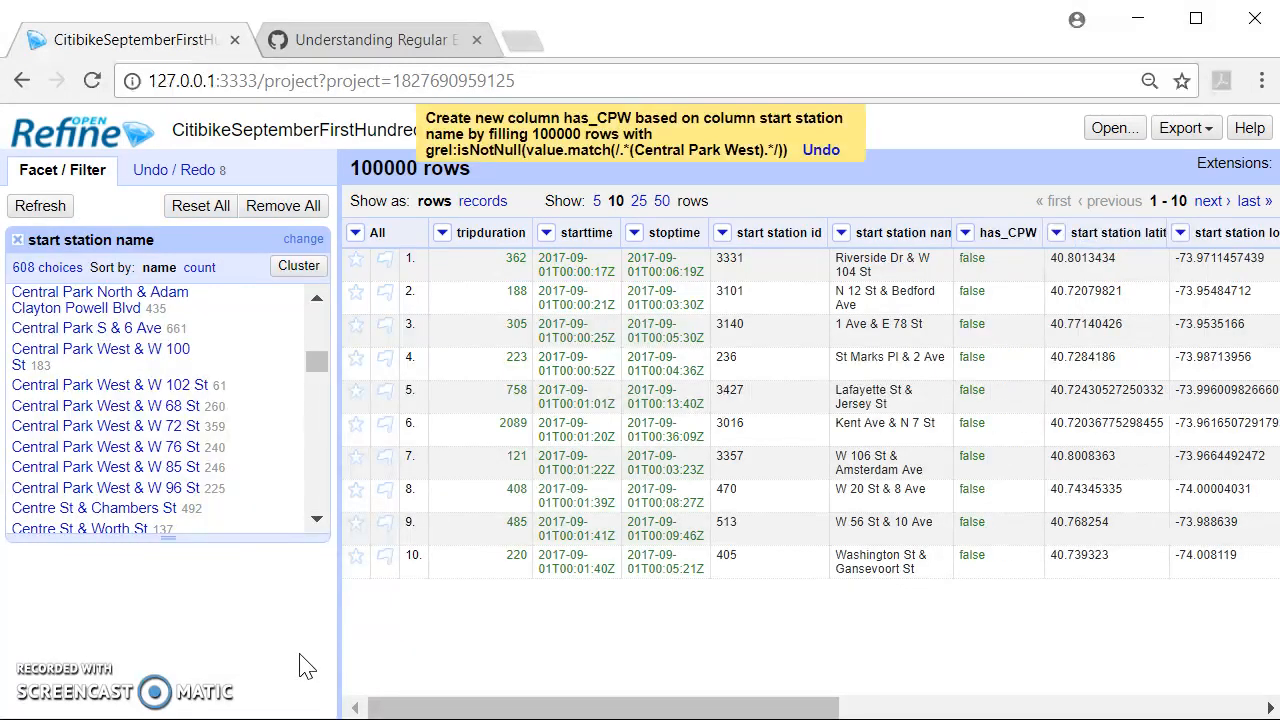
# - Add a text facet on has_CPW, limit the rows to true, and review the start station names that match
pyautogui.click(965, 234)
pyautogui.moveTo(982, 255)
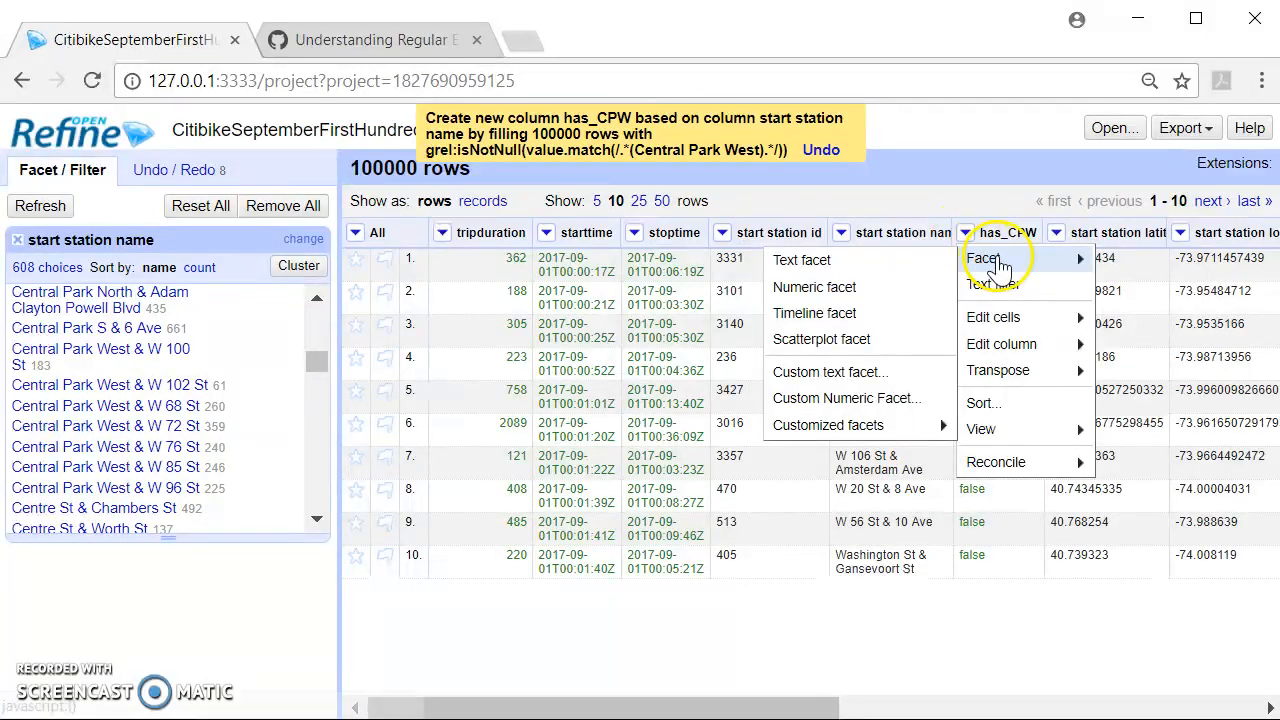
pyautogui.click(914, 264)
pyautogui.click(24, 640)
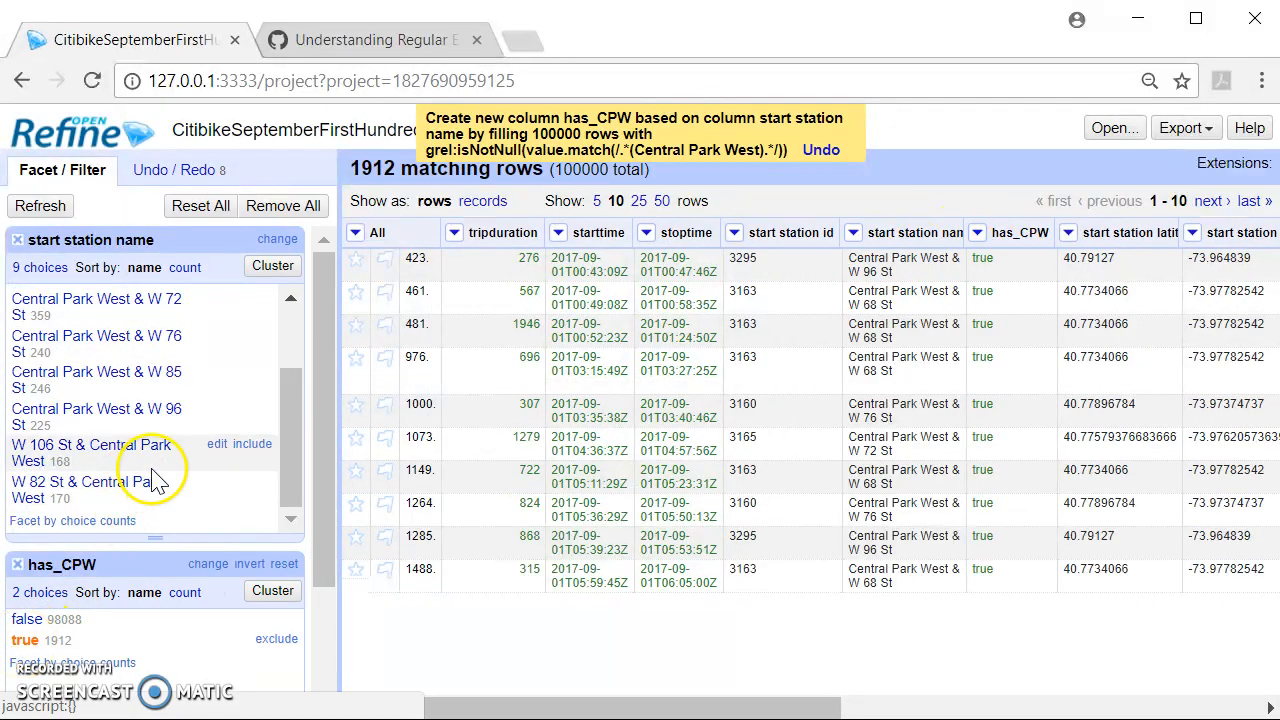
pyautogui.scroll(3, 157, 352)
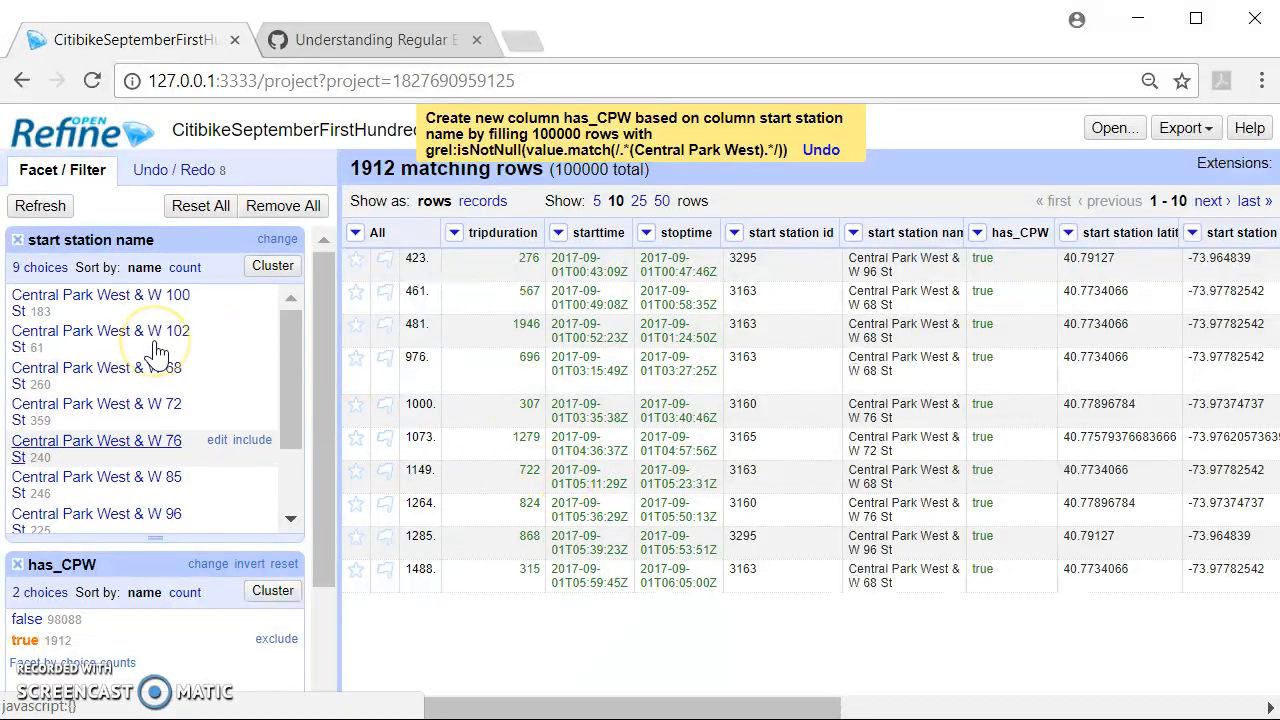
pyautogui.scroll(-5, 135, 338)
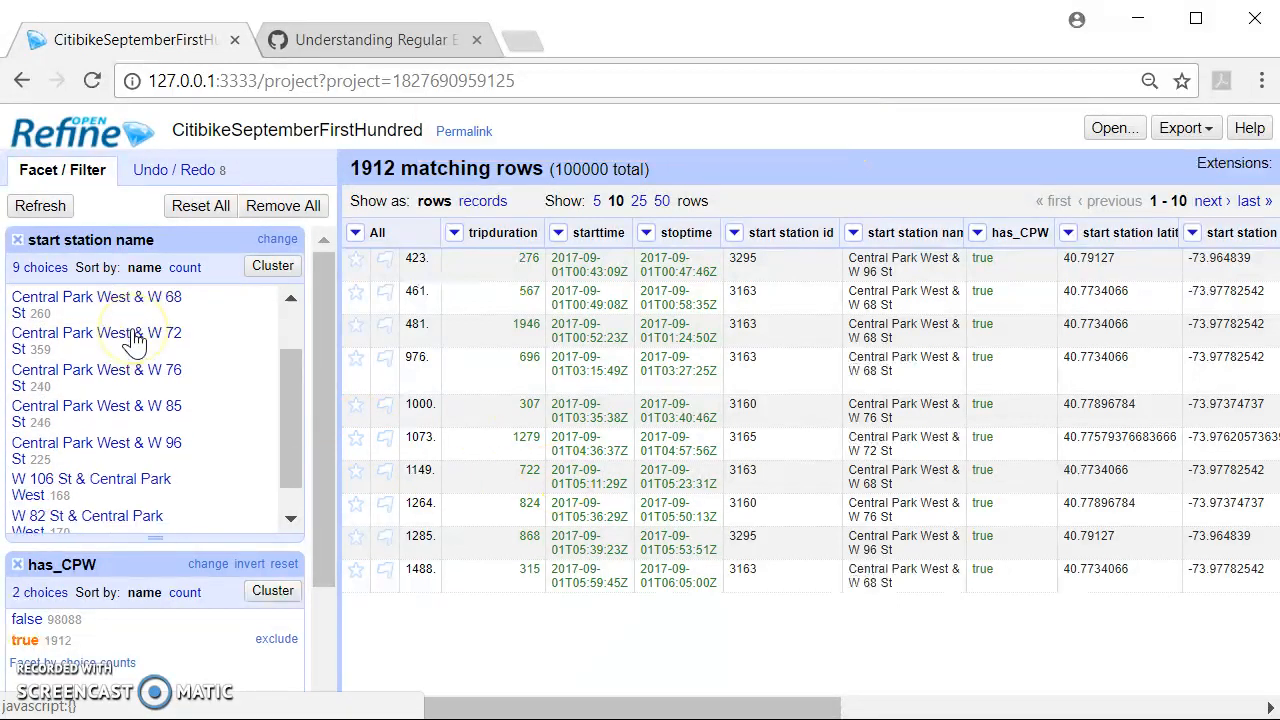